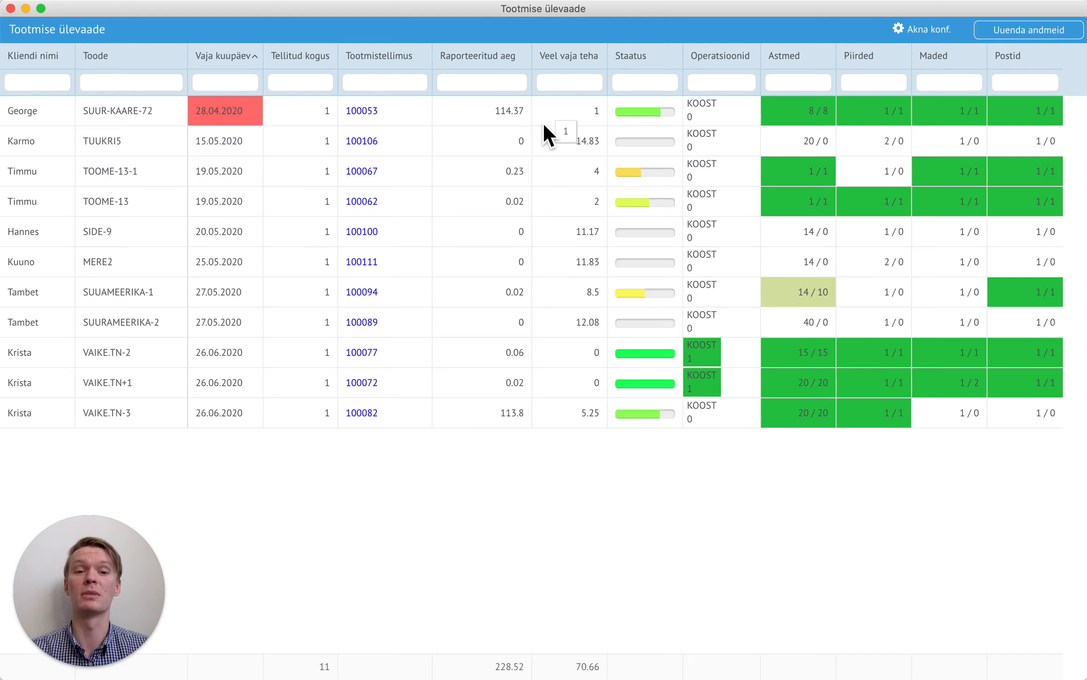
# Step: Leave the production overview and open the TREPP-2000 structure from the Struktuurid list
pyautogui.click(10, 8)
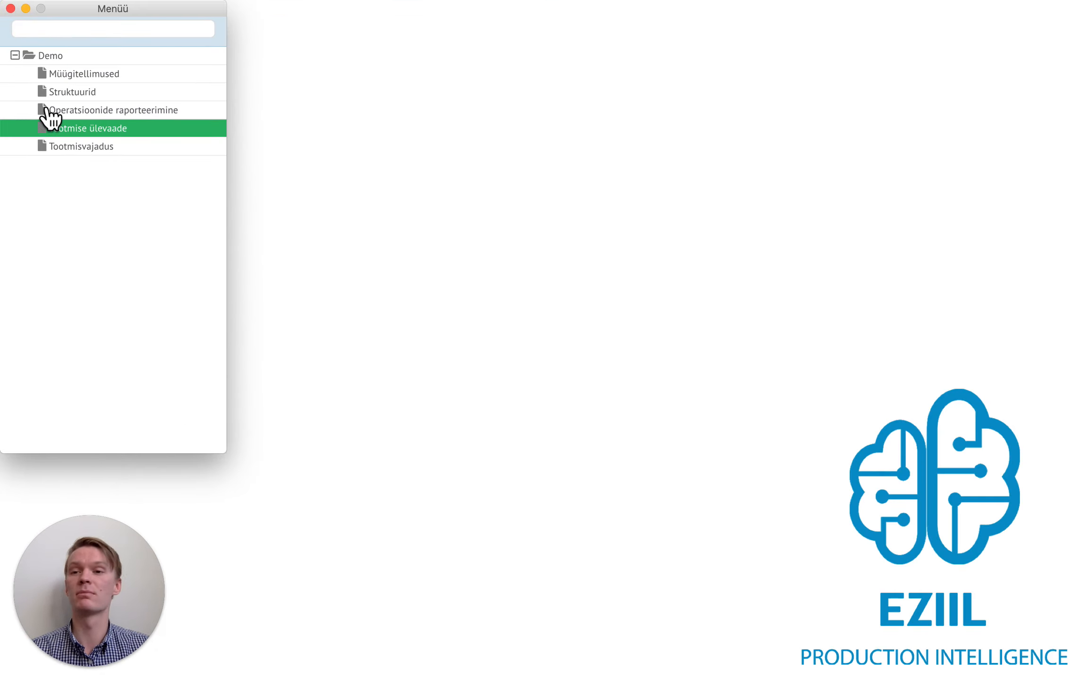
pyautogui.click(71, 95)
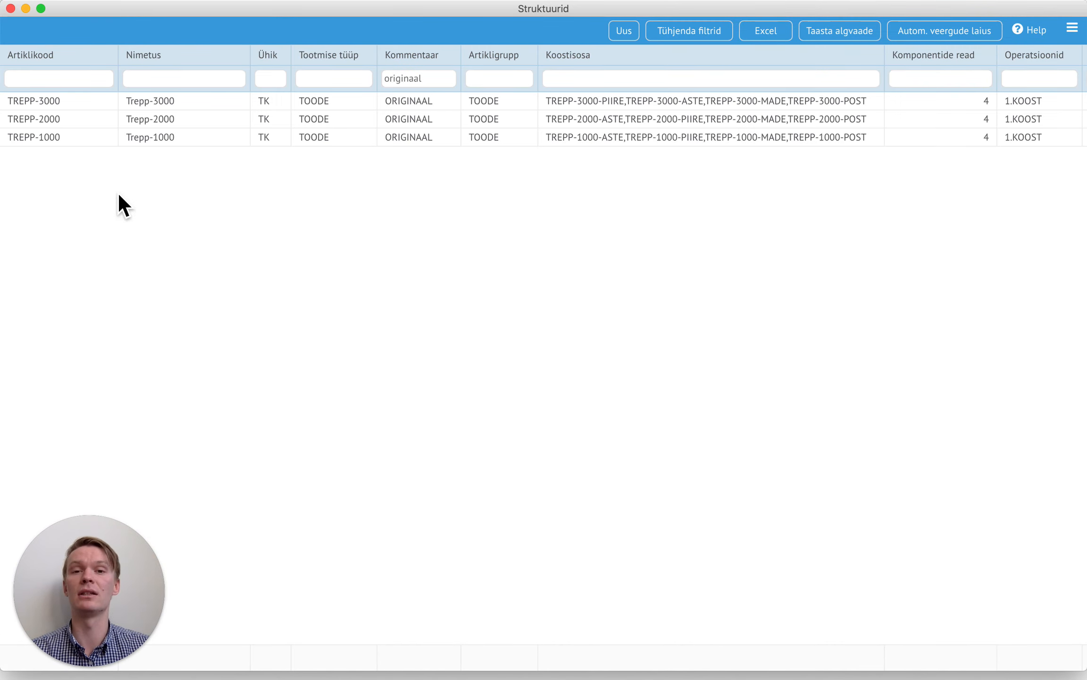
pyautogui.doubleClick(56, 124)
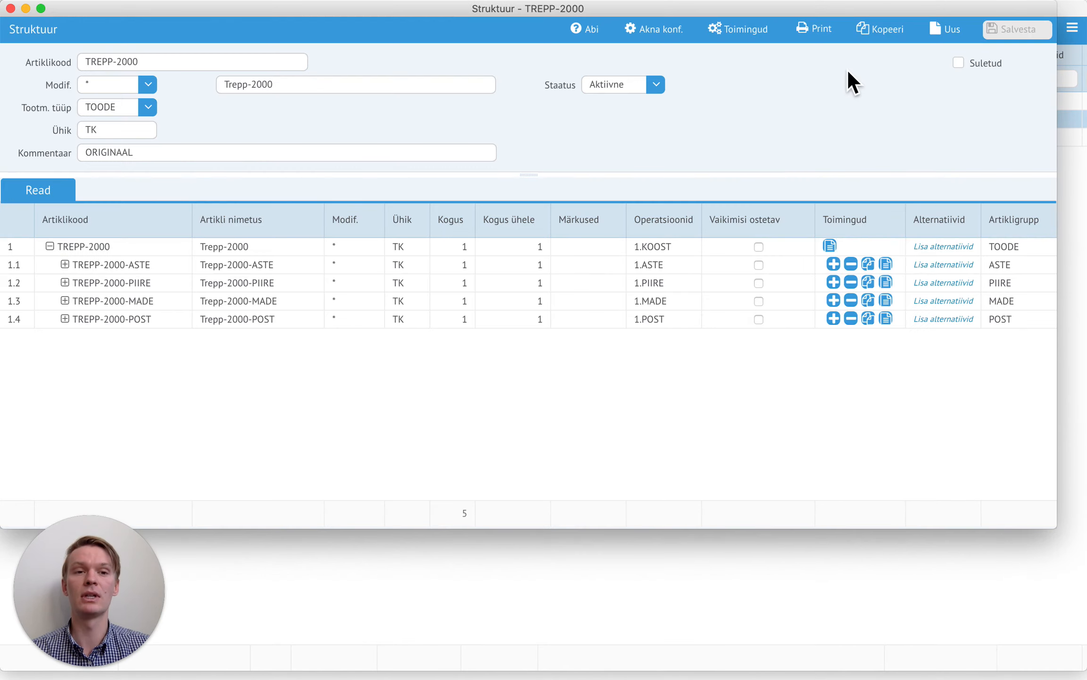
# Step: Start a copy of the TREPP-2000 structure with article code PAJU8 and the name "PAJU8 keerdtrepp"
pyautogui.click(880, 34)
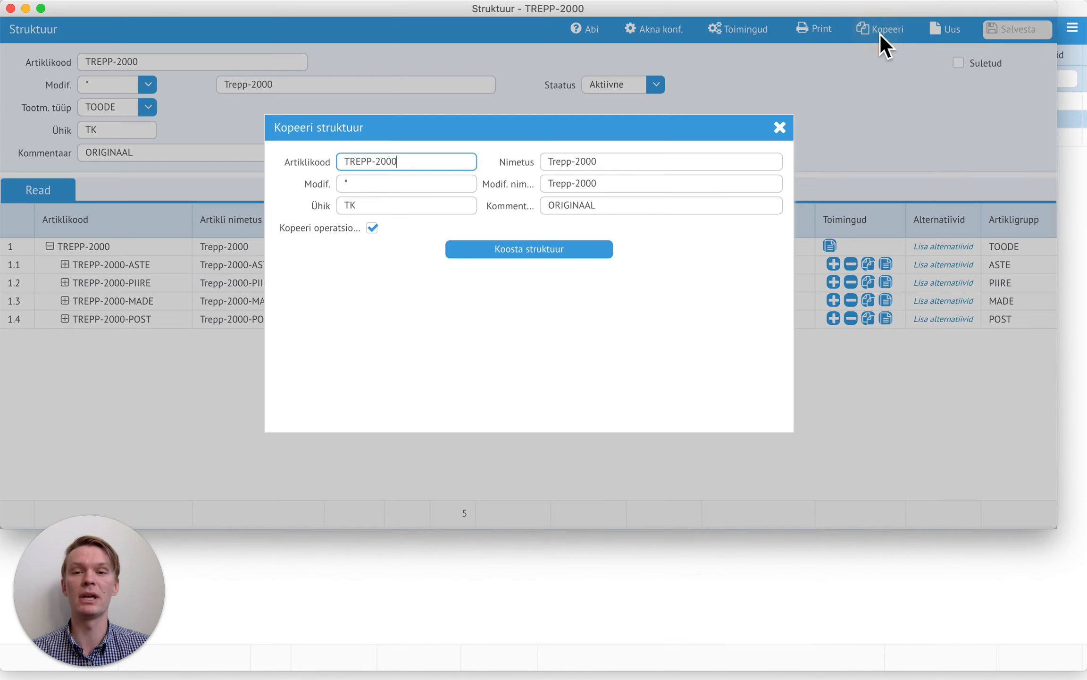
pyautogui.click(440, 169)
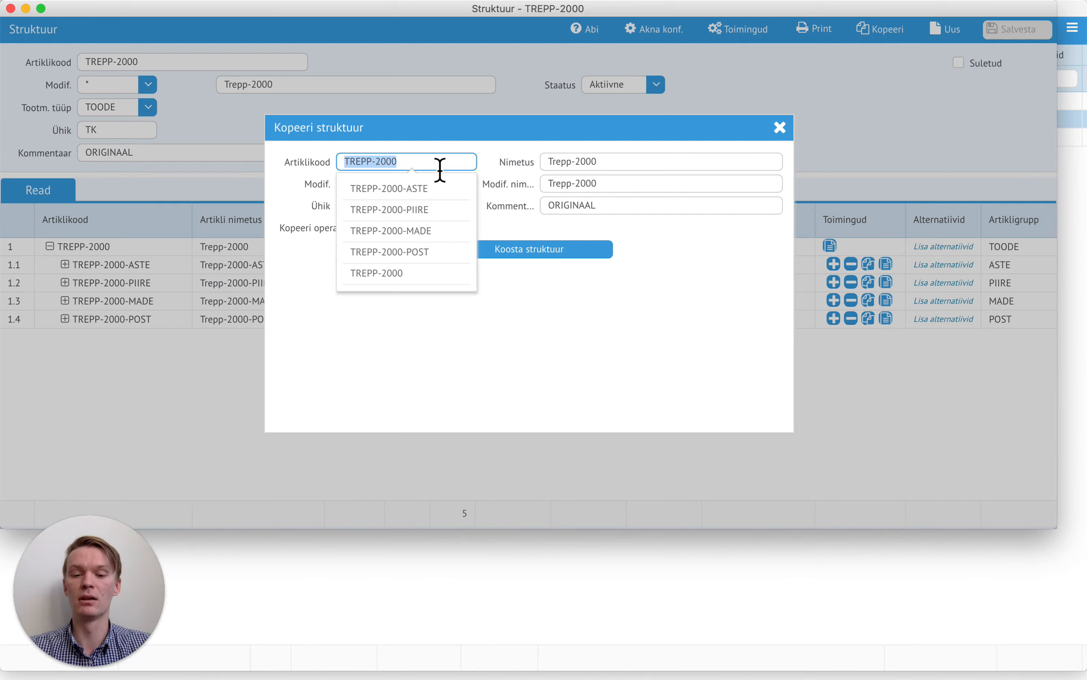
pyautogui.write('PAJU8')
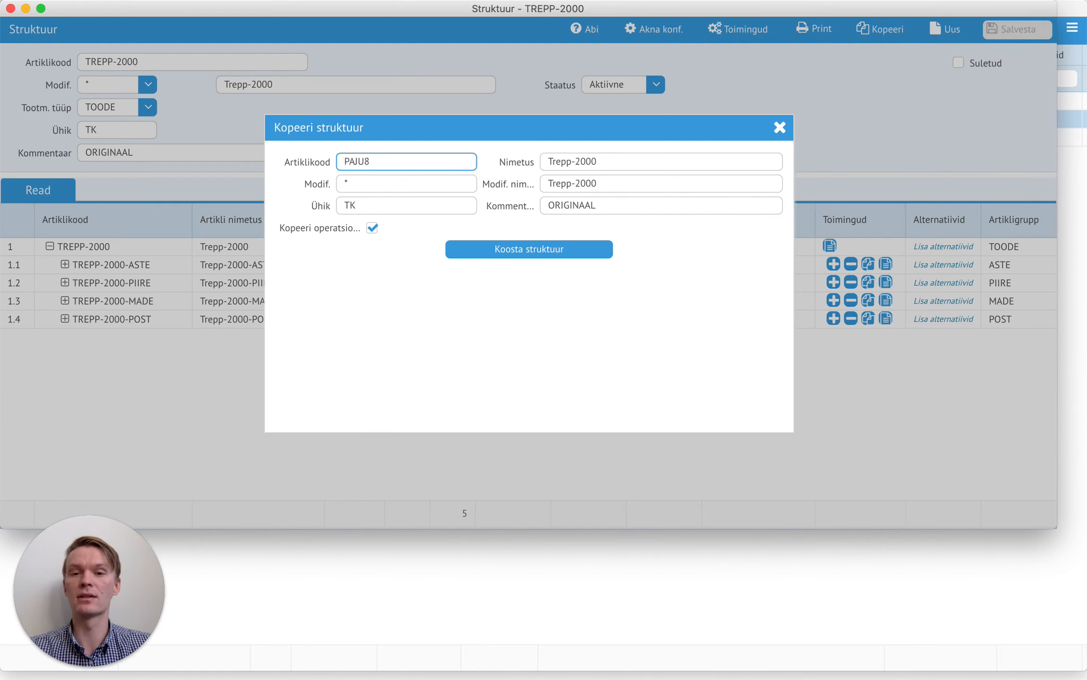
pyautogui.press('super+a')
pyautogui.press('super+c')
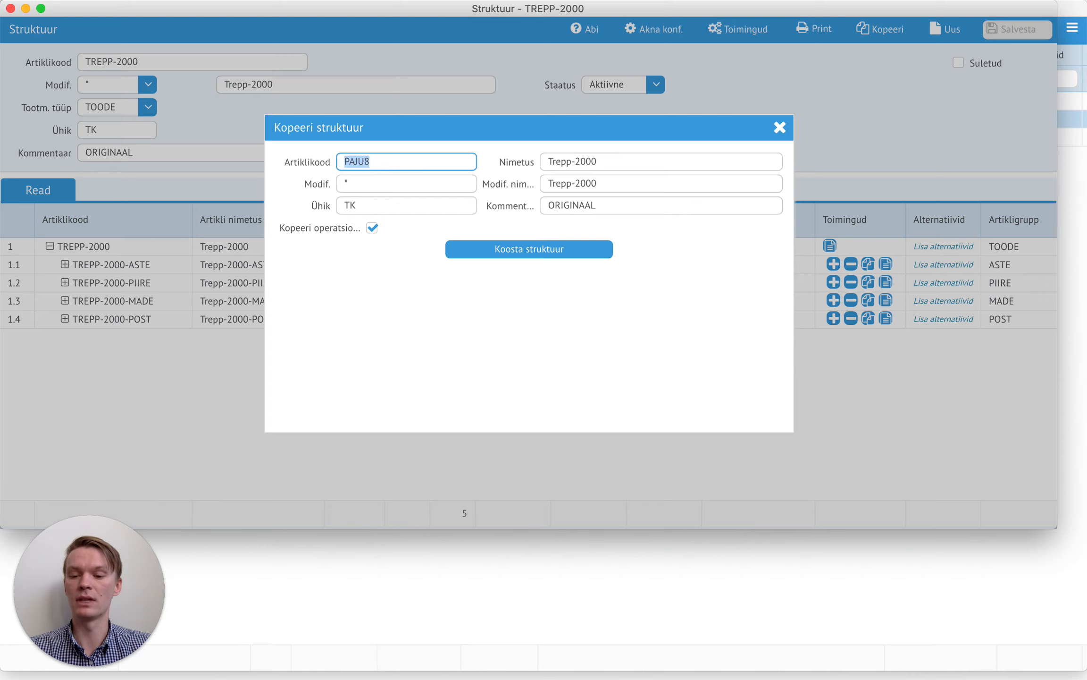
pyautogui.click(643, 169)
pyautogui.press('super+a')
pyautogui.press('super+v')
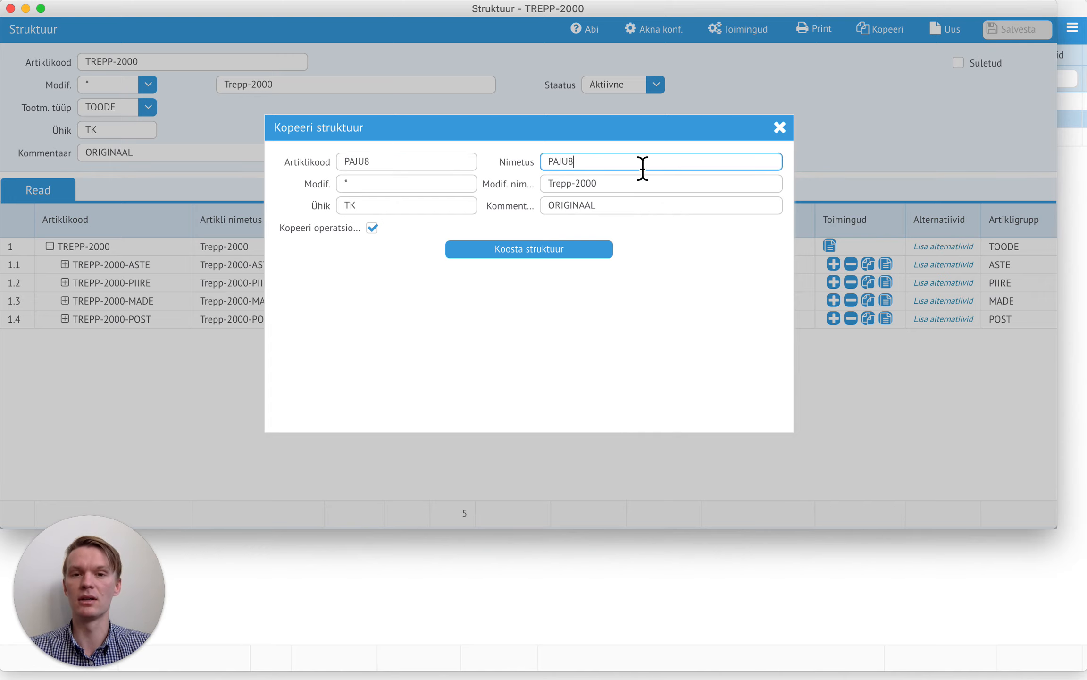
pyautogui.write('keerdtrepp')
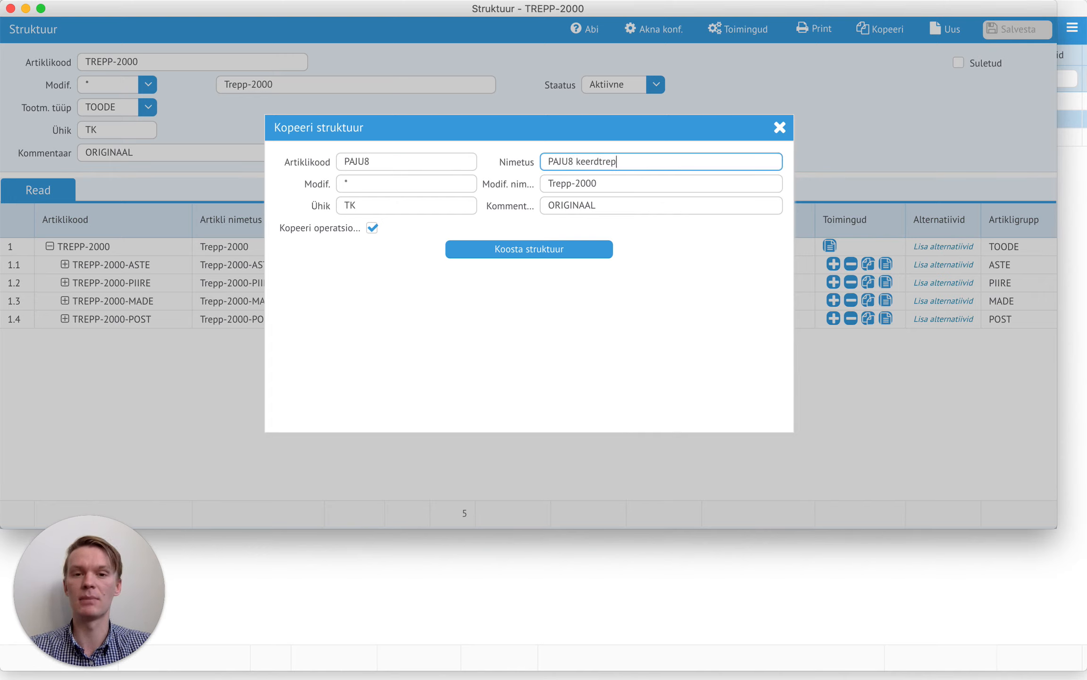
# Step: Clear the comment of the structure copy and create the new structure
pyautogui.click(616, 207)
pyautogui.press('super+a')
pyautogui.press('BackSpace')
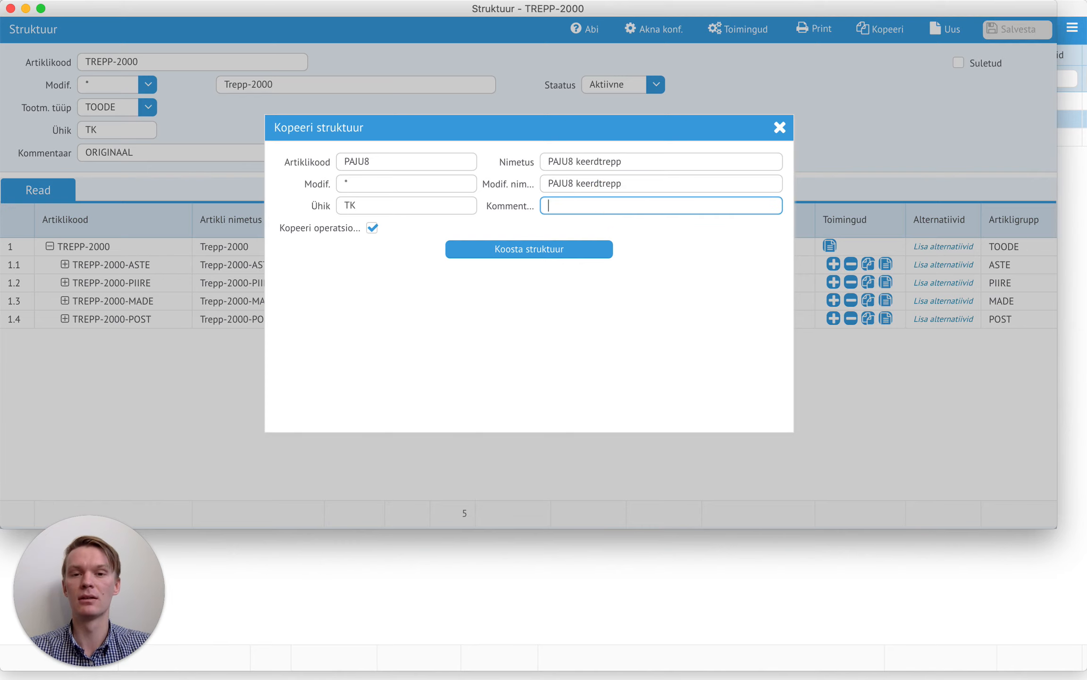
pyautogui.click(552, 251)
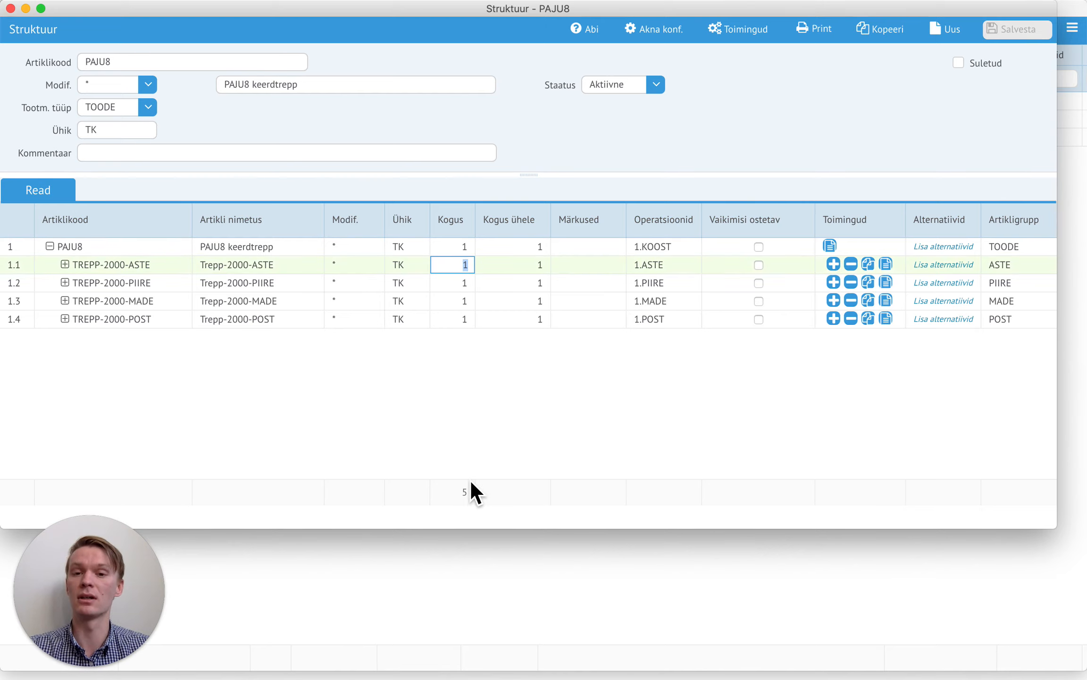
# Step: Set the quantity of TREPP-2000-ASTE to 14 and TREPP-2000-PIIRE to 2, and save the structure
pyautogui.write('14')
pyautogui.press('Return')
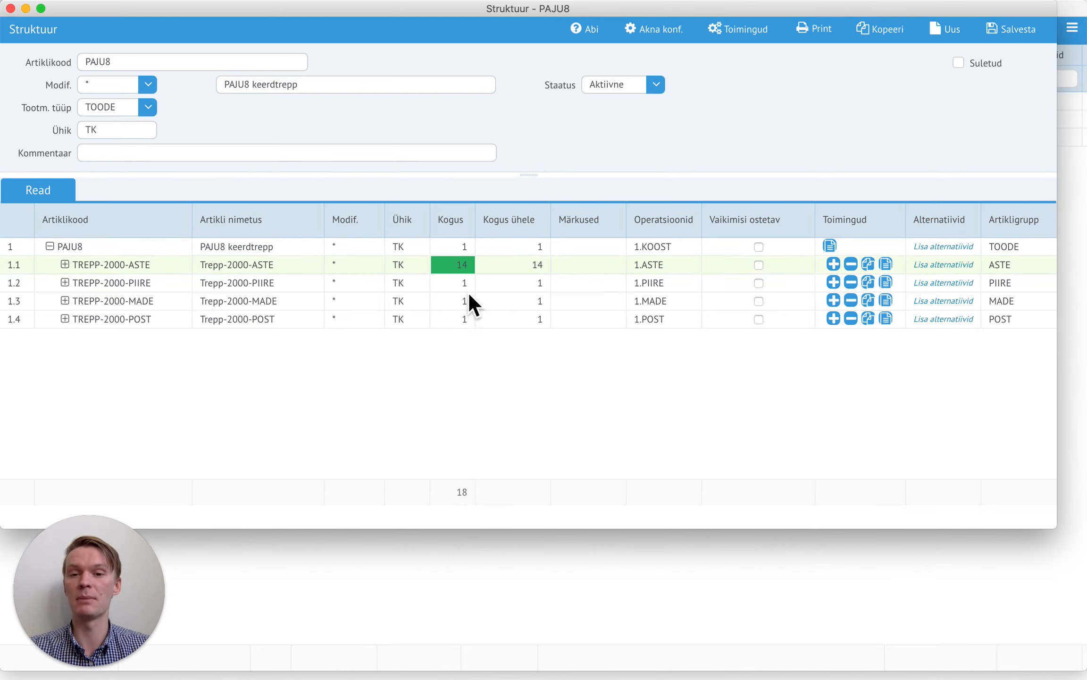
pyautogui.click(466, 285)
pyautogui.write('2')
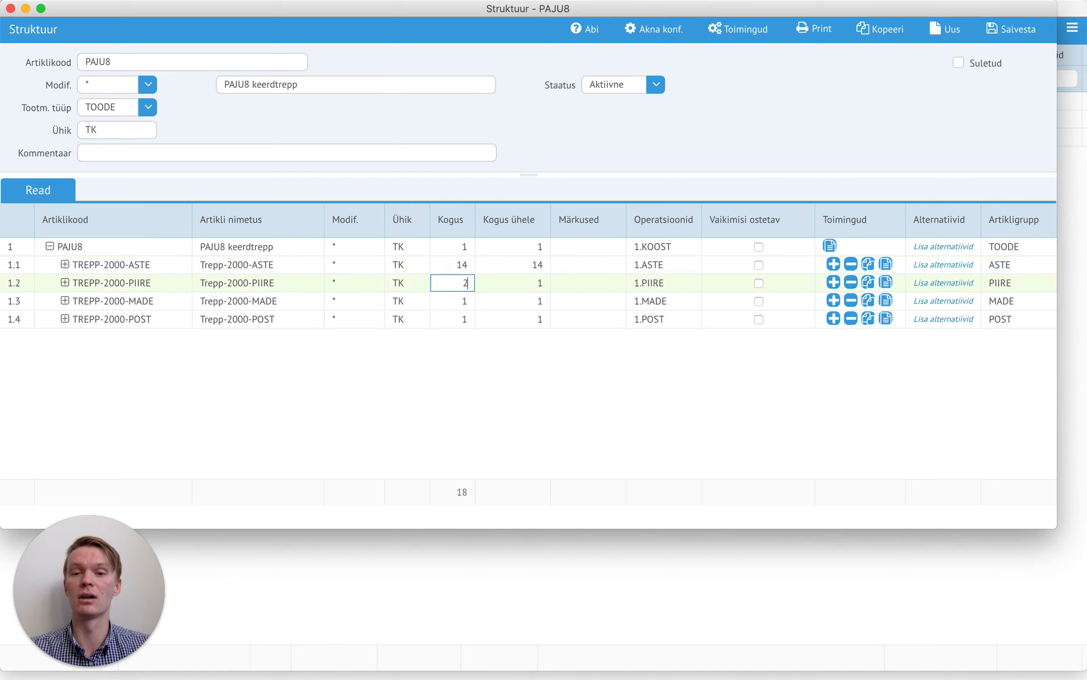
pyautogui.press('Return')
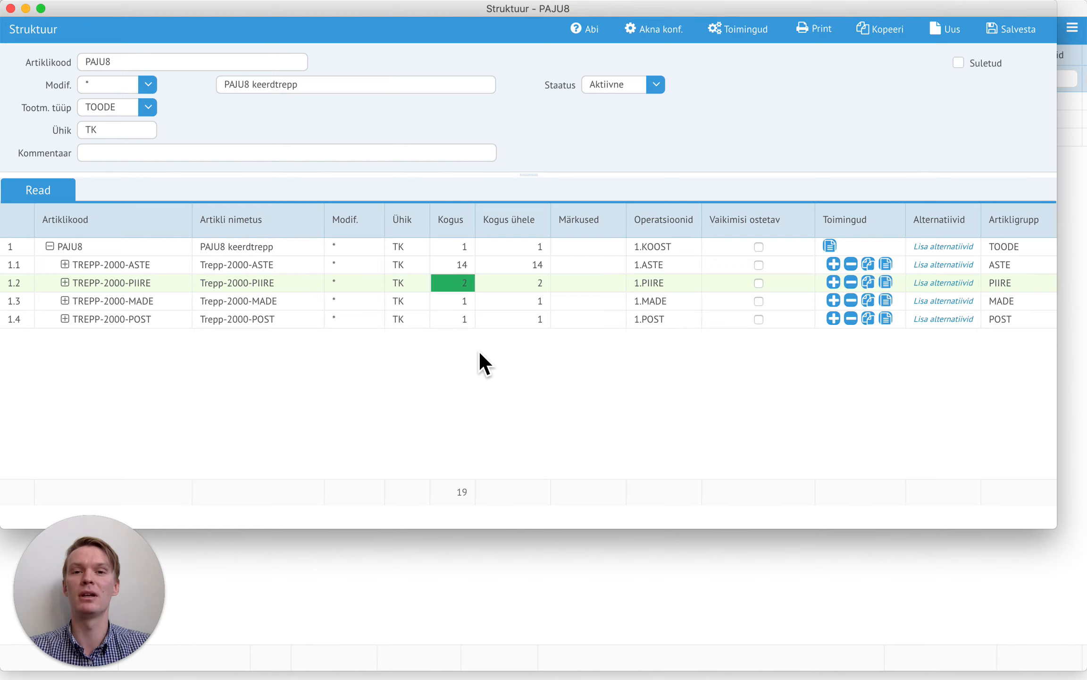
pyautogui.click(1020, 32)
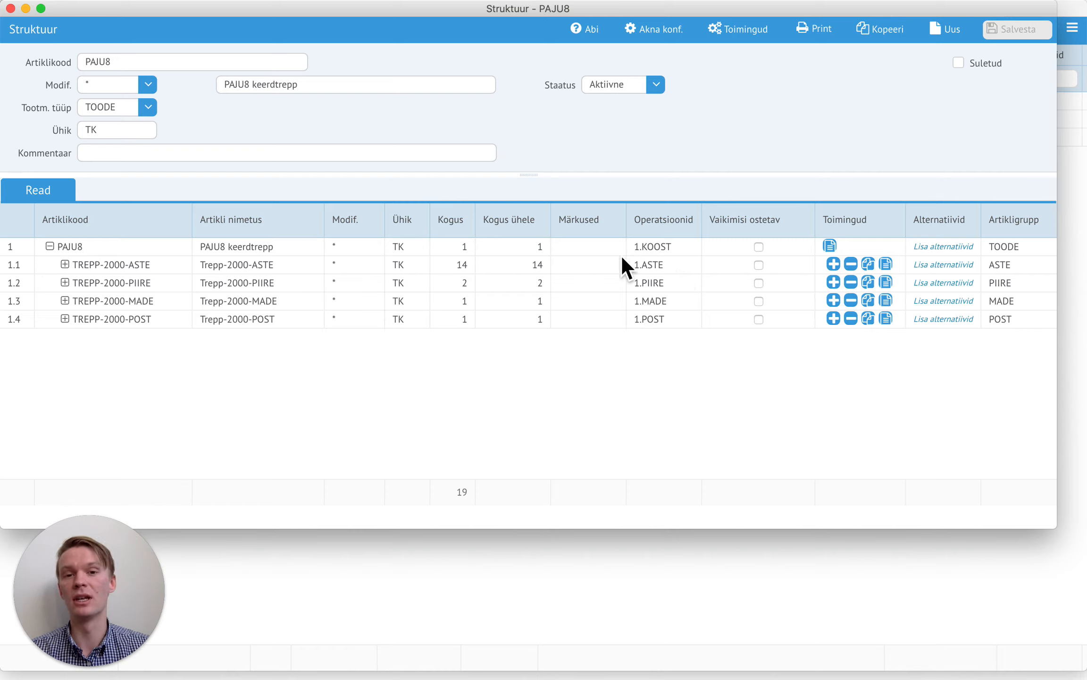
# Step: Close the structure windows and start a new sales order from the Müügitellimused list
pyautogui.click(10, 8)
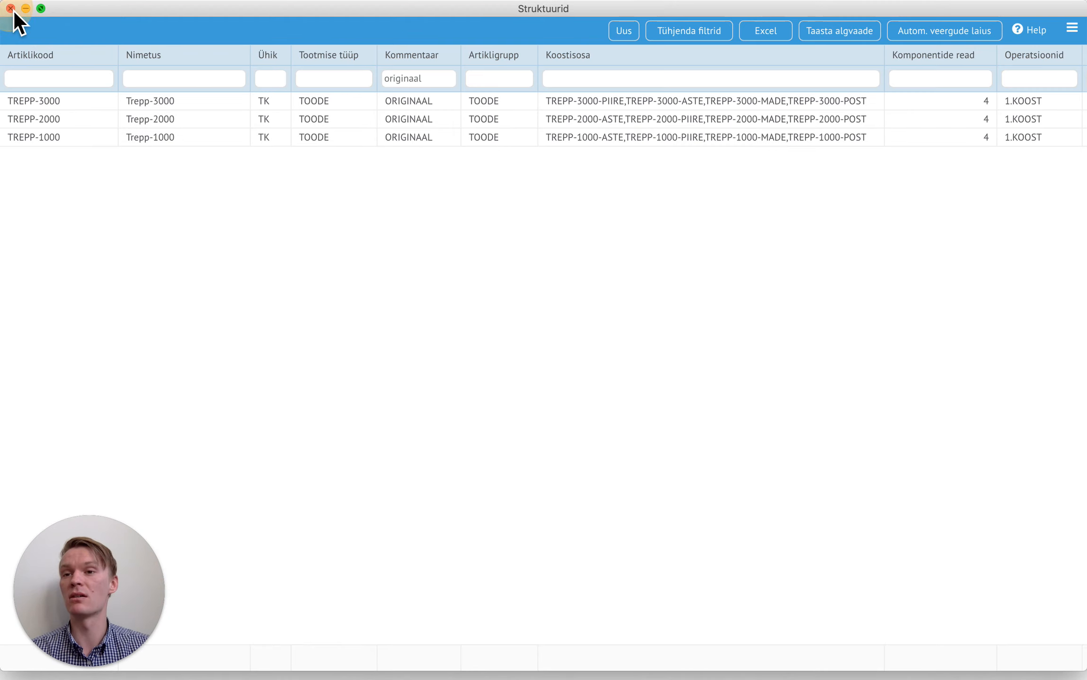
pyautogui.click(10, 9)
pyautogui.click(76, 80)
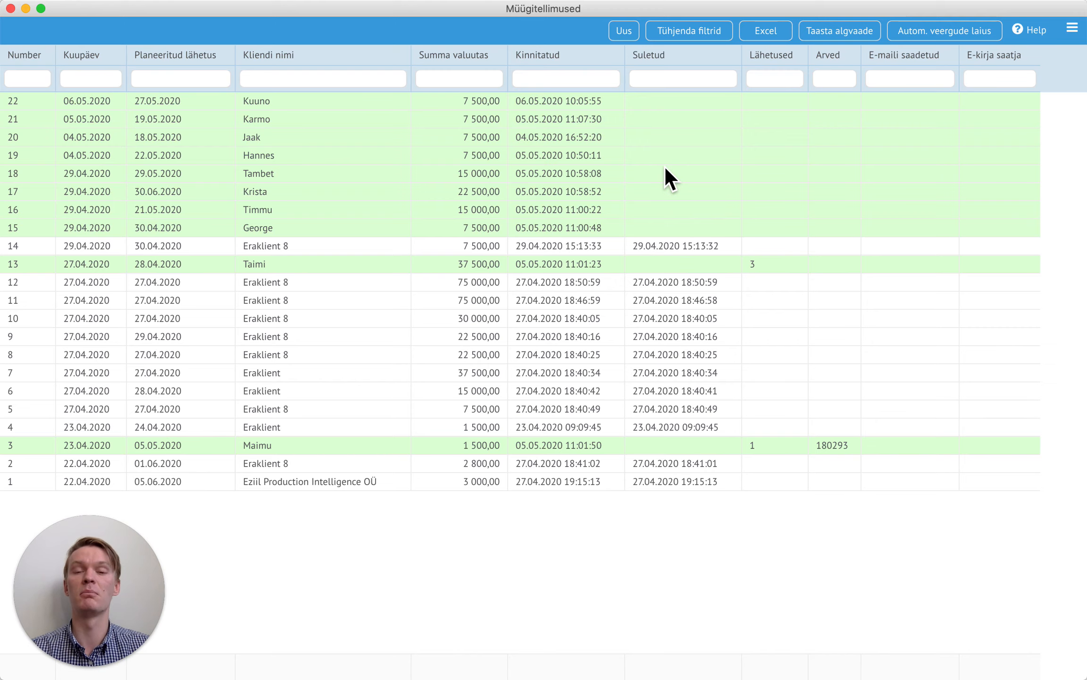
pyautogui.click(624, 30)
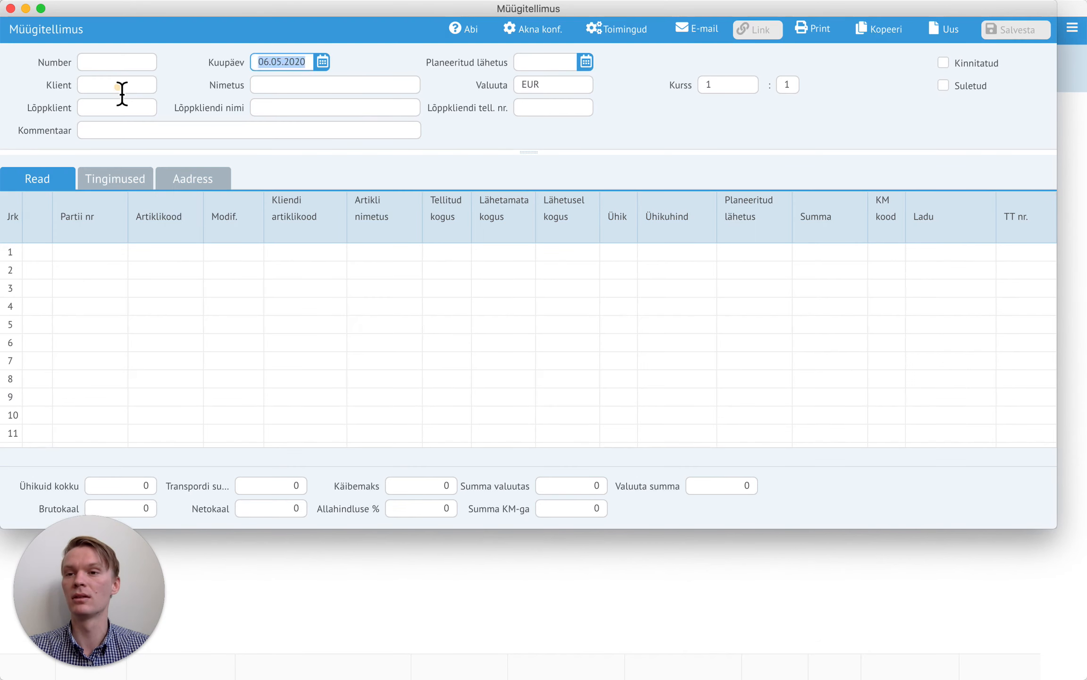
# Step: Set the order's client to ERA-1, replace the name with the customer's first name, and set planned shipping to 27.05.2020
pyautogui.click(119, 88)
pyautogui.write('ERA')
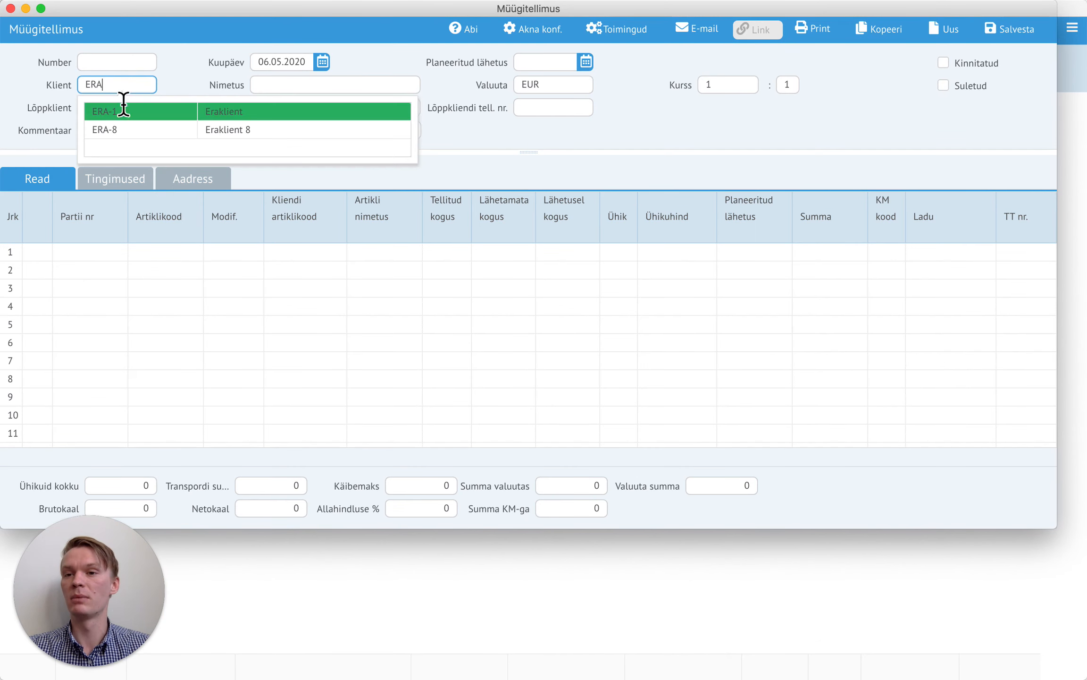
pyautogui.click(124, 114)
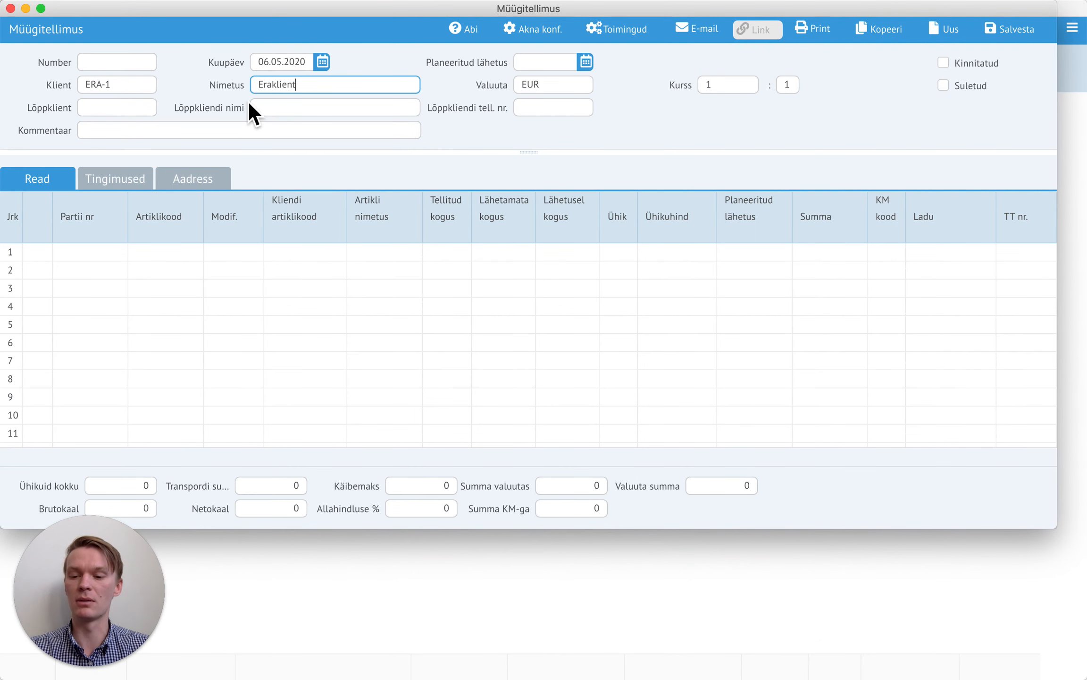
pyautogui.press('super+a')
pyautogui.write('Tarmo')
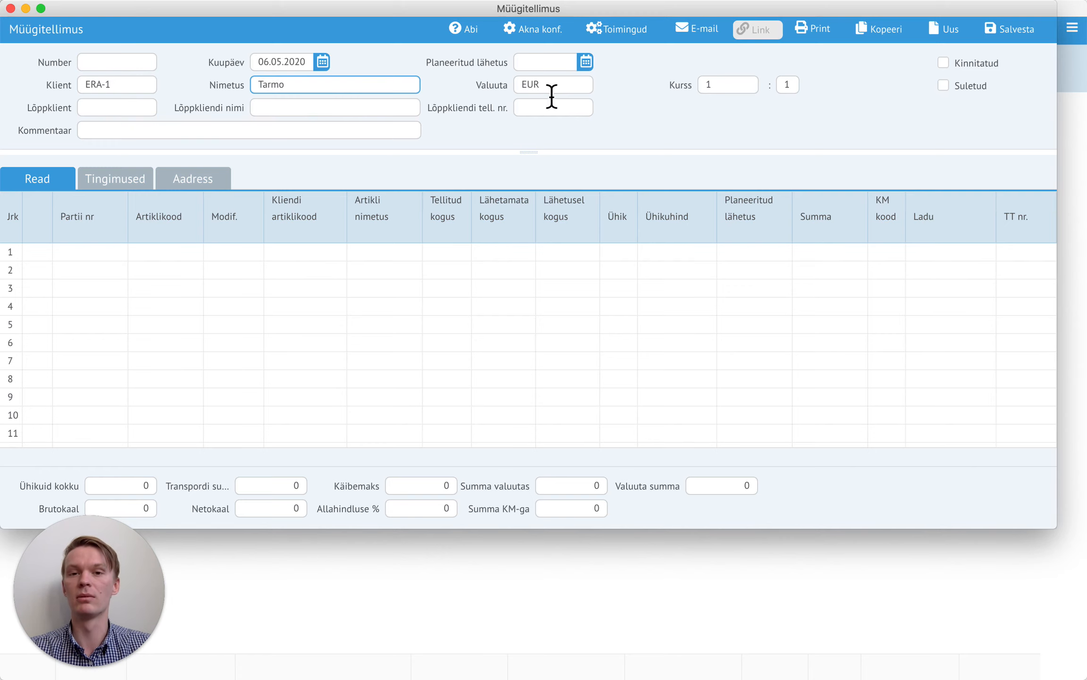
pyautogui.click(543, 63)
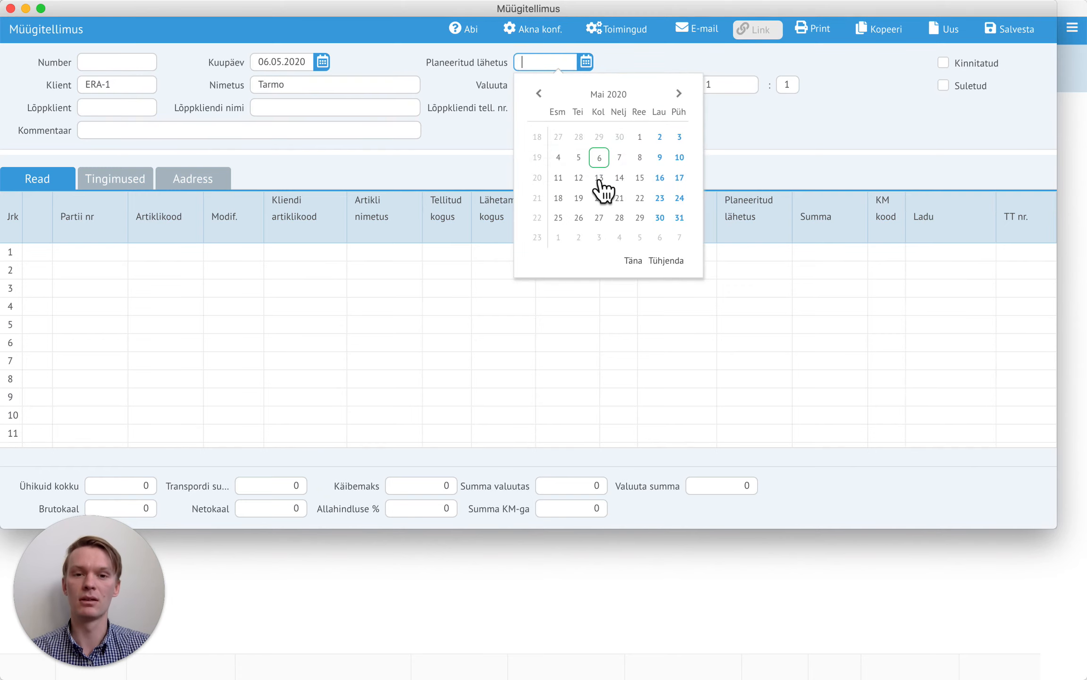
pyautogui.click(600, 218)
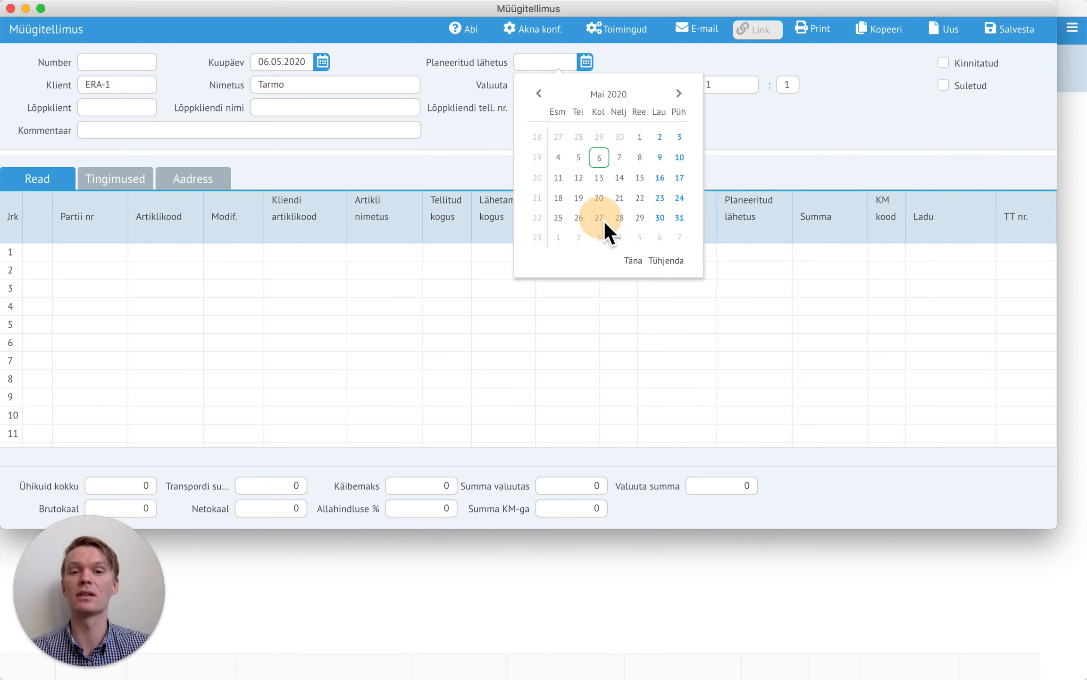
# Step: Add article PAJU8 with an ordered quantity of 1 to the first row and save the sales order as confirmed (Kinnitatud)
pyautogui.click(183, 251)
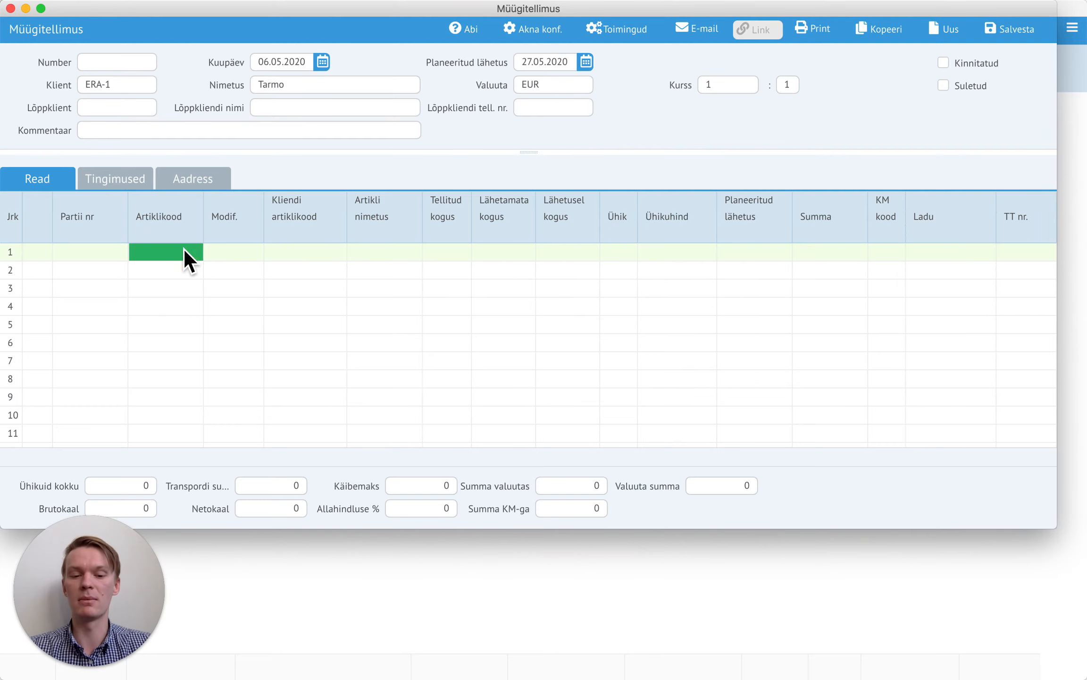
pyautogui.write('paju')
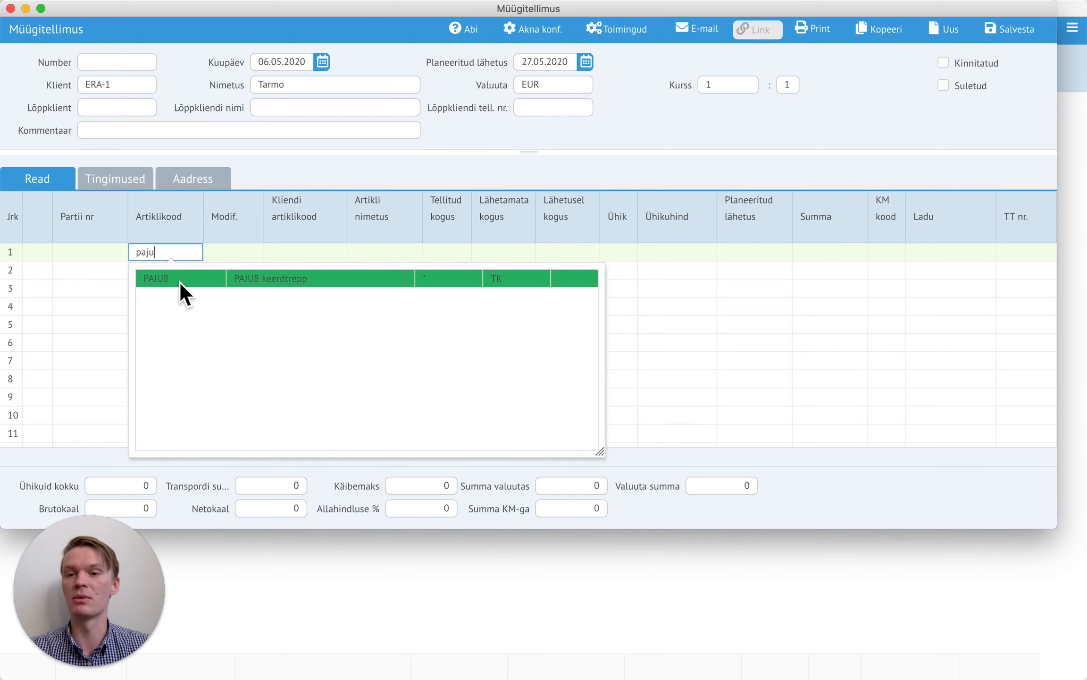
pyautogui.click(180, 283)
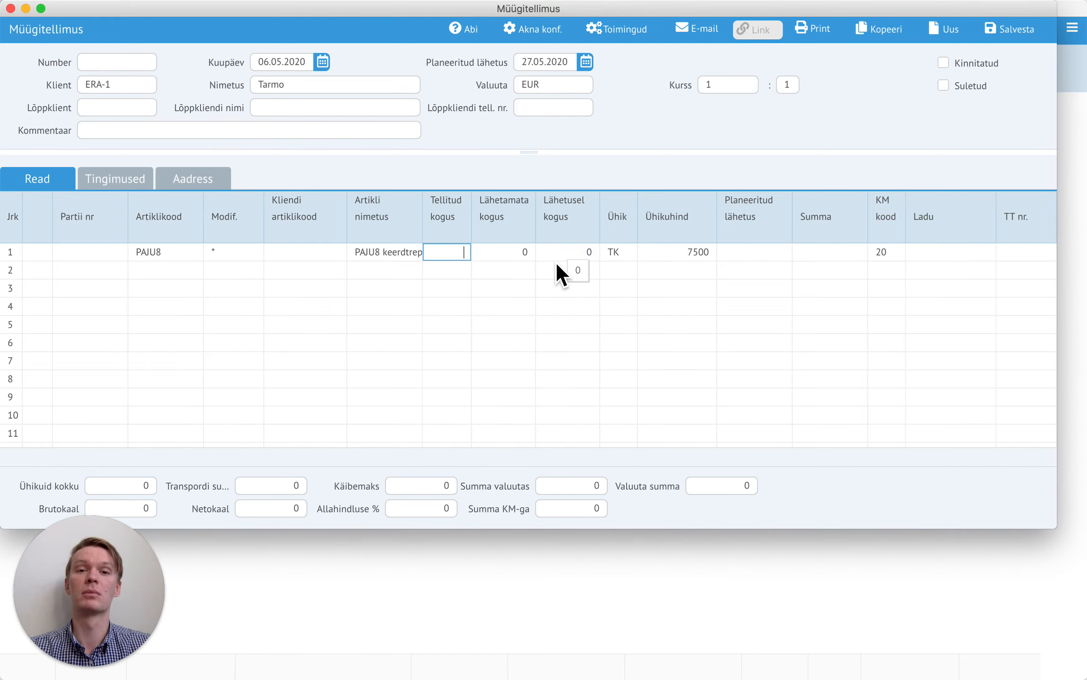
pyautogui.write('1')
pyautogui.press('Return')
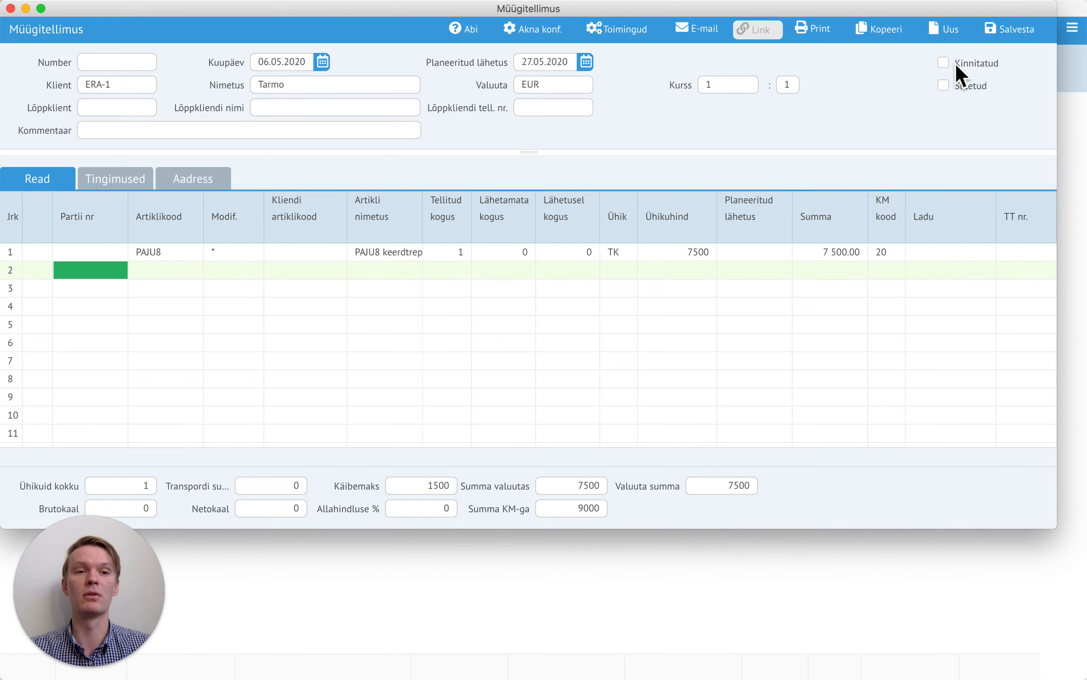
pyautogui.click(1008, 34)
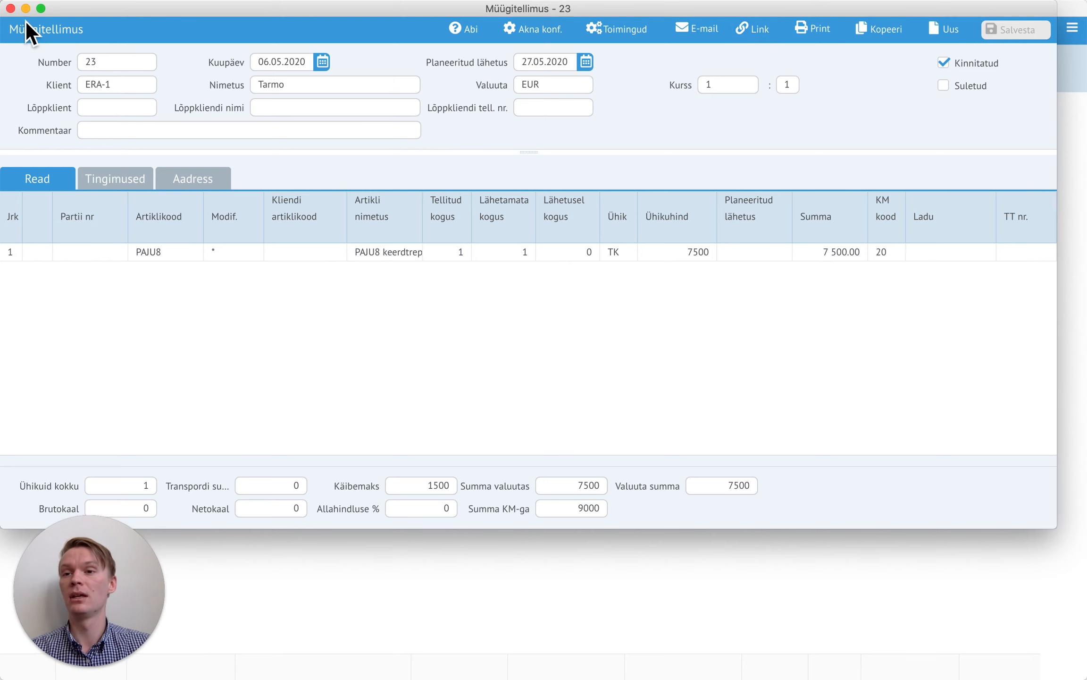
# Step: Close the sales order windows and, in Tootmisvajadus, calculate the occupancy and need for the PAJU8 order row only
pyautogui.click(10, 9)
pyautogui.click(10, 9)
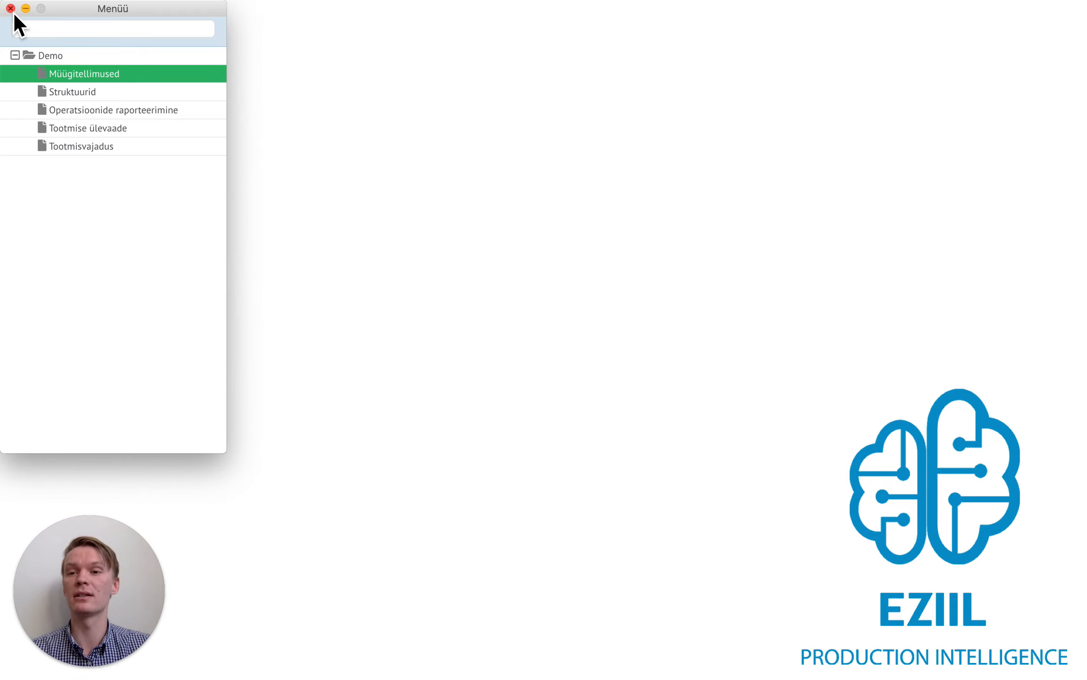
pyautogui.doubleClick(82, 150)
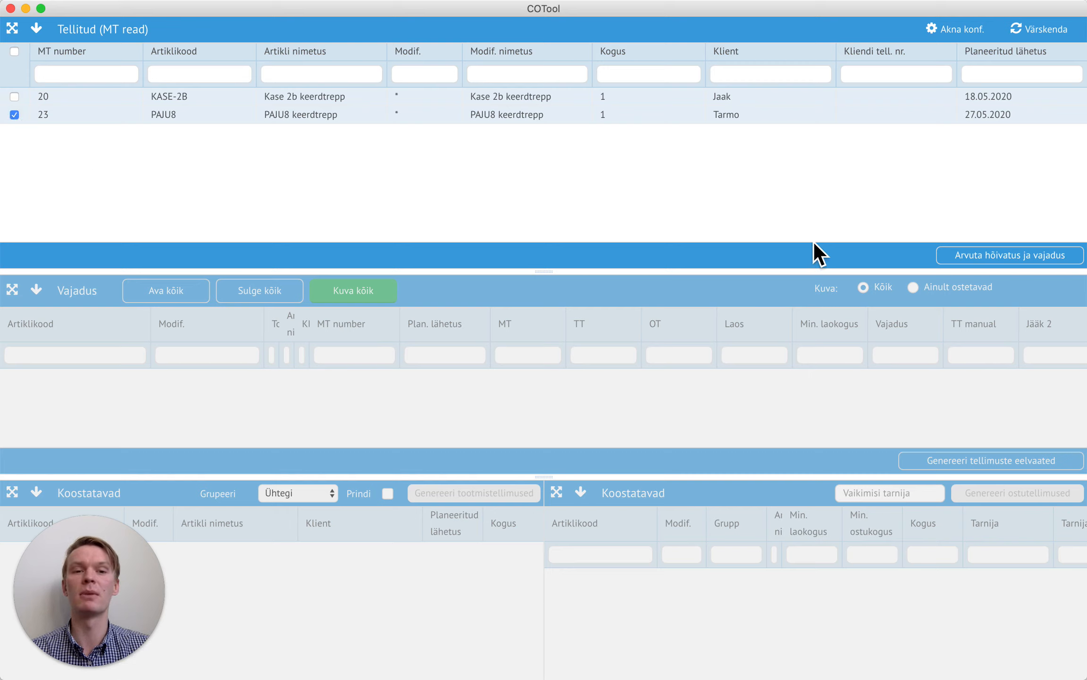
pyautogui.click(984, 256)
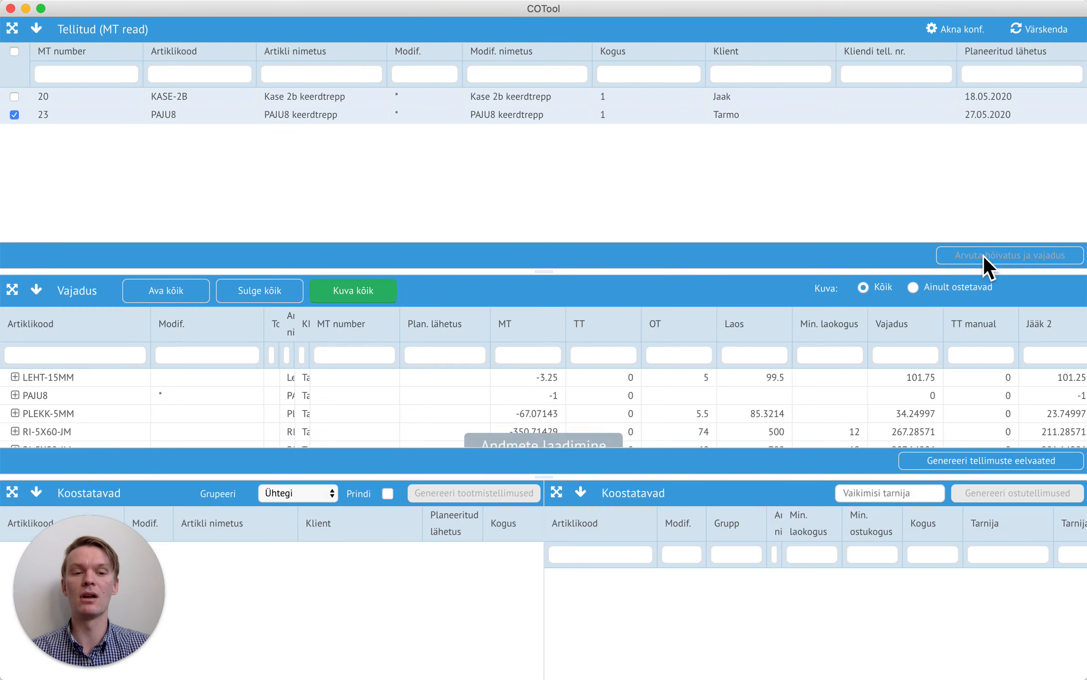
# Step: Generate the order previews and the production orders for PAJU8, and close the production need window
pyautogui.click(978, 465)
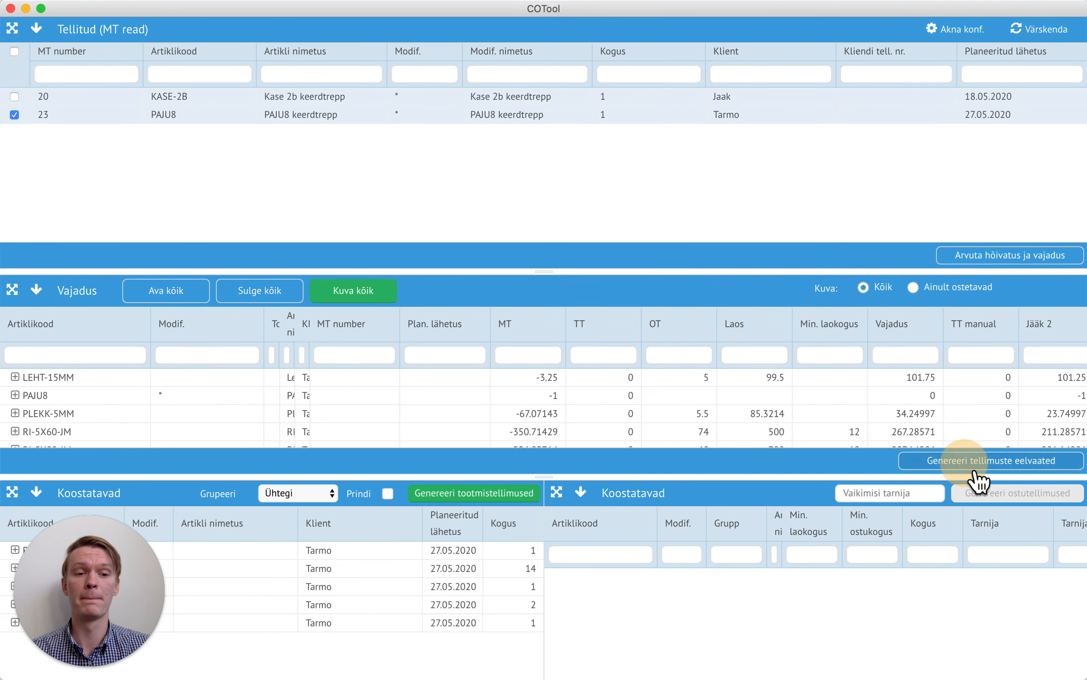
pyautogui.click(486, 503)
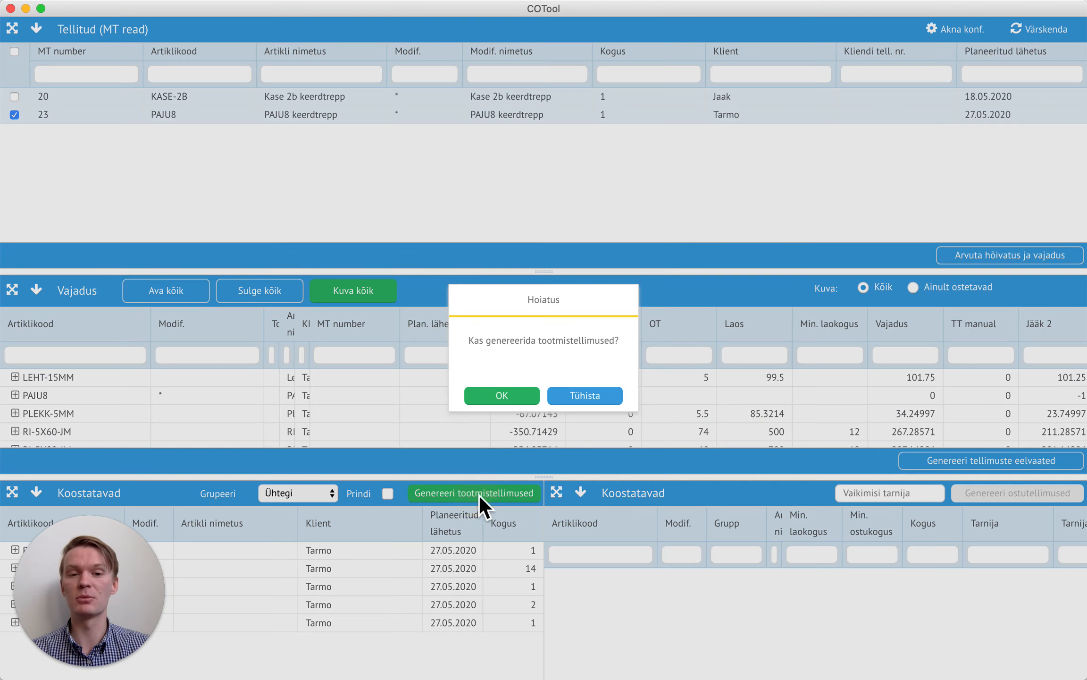
pyautogui.click(501, 399)
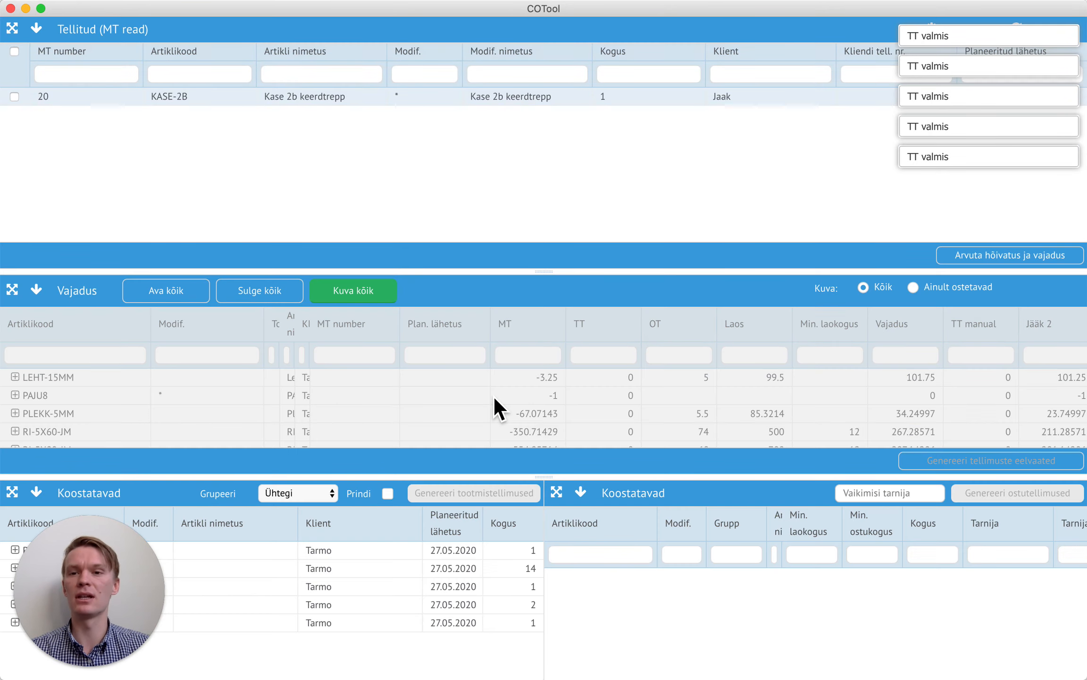
pyautogui.click(11, 9)
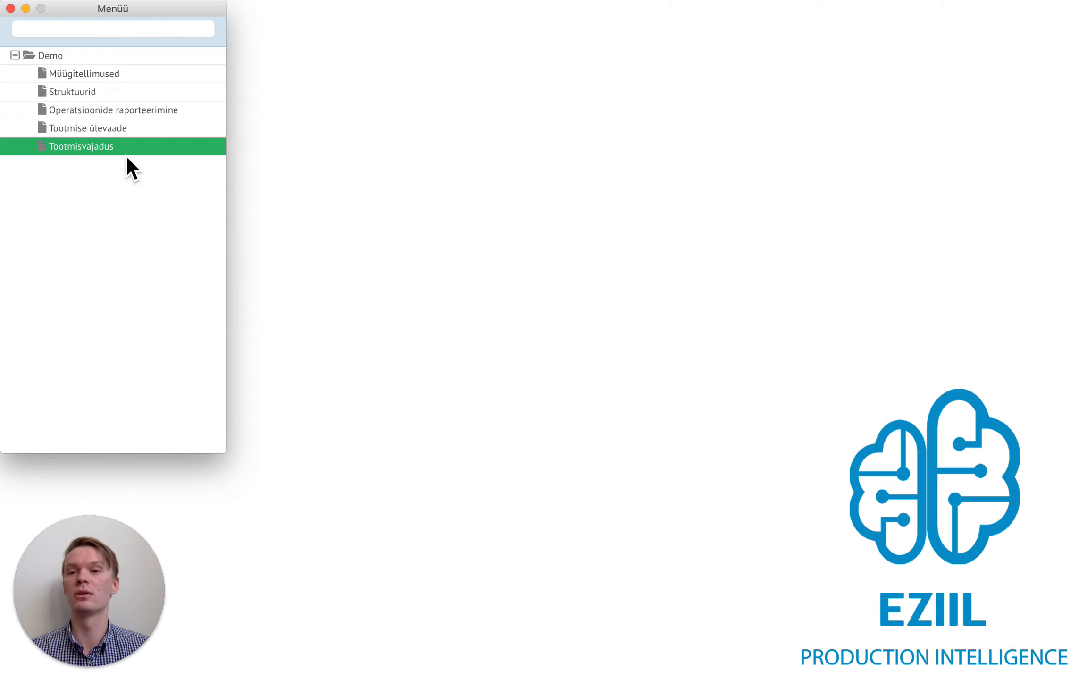
# Step: Open Operatsioonide raporteerimine and select the first listed employee with the Koostamine machine
pyautogui.click(142, 115)
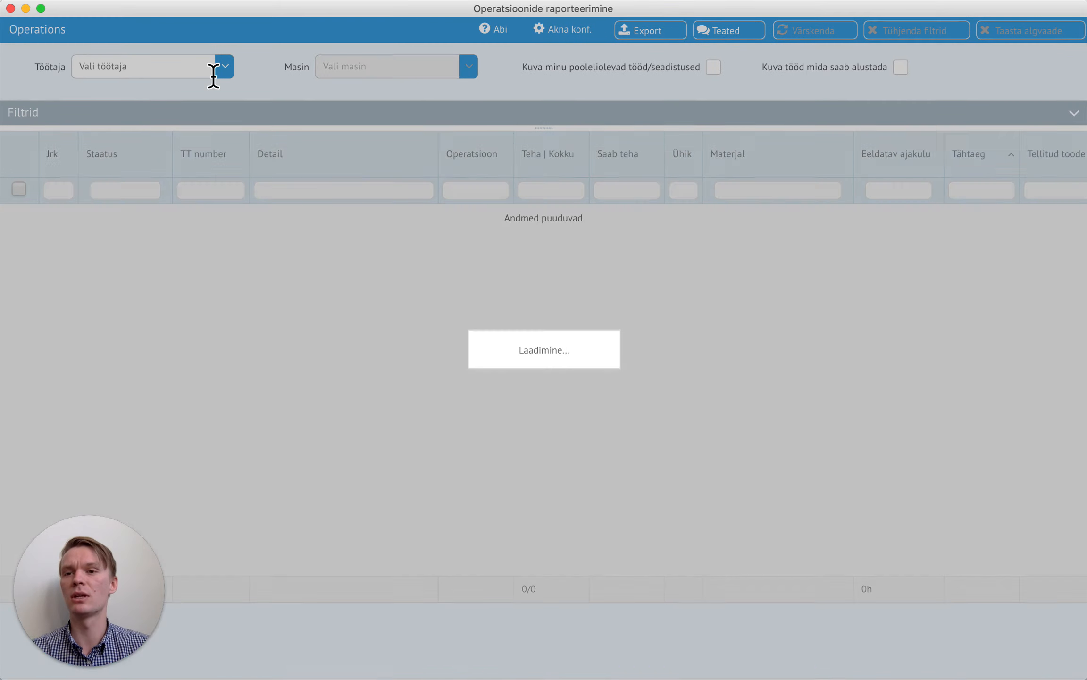
pyautogui.click(222, 68)
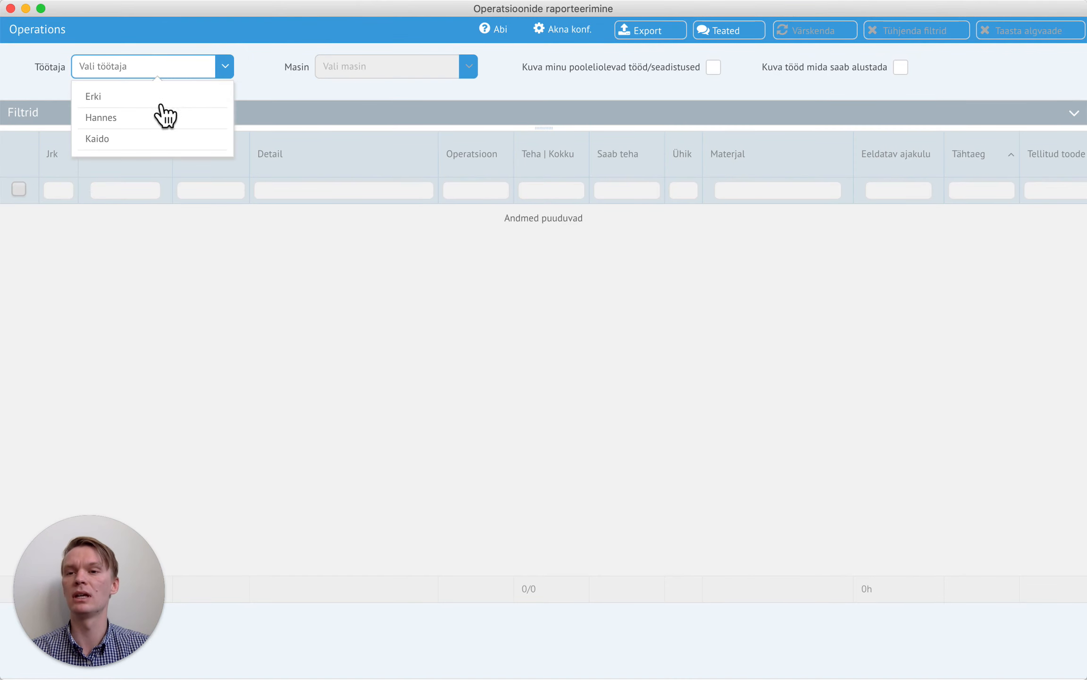
pyautogui.click(156, 100)
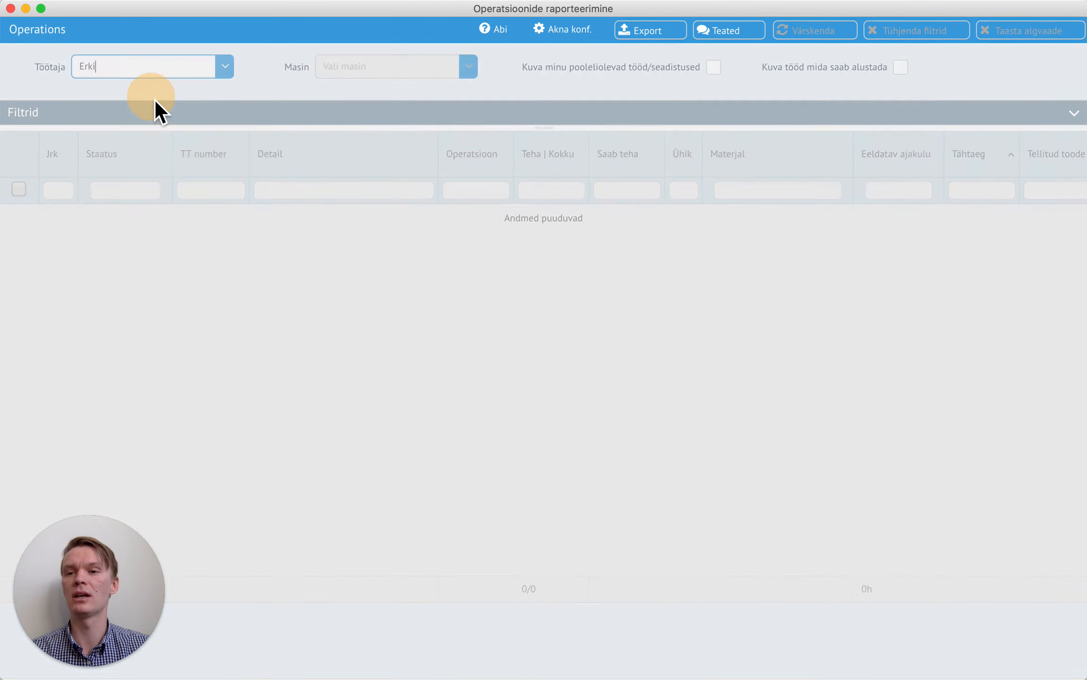
pyautogui.click(473, 70)
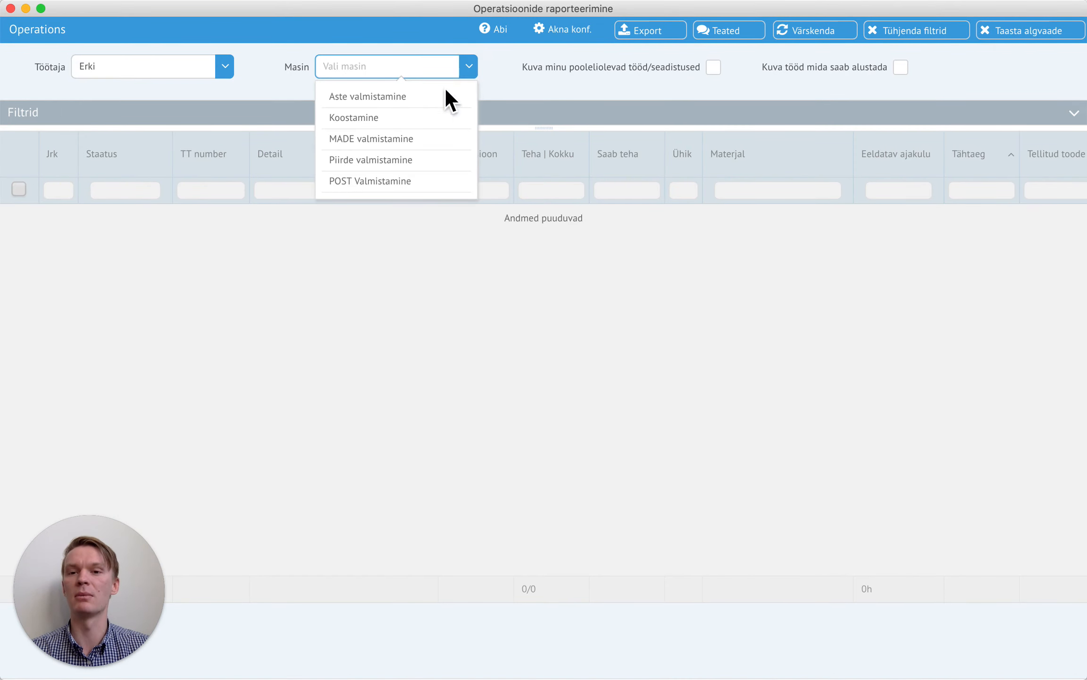
pyautogui.click(388, 123)
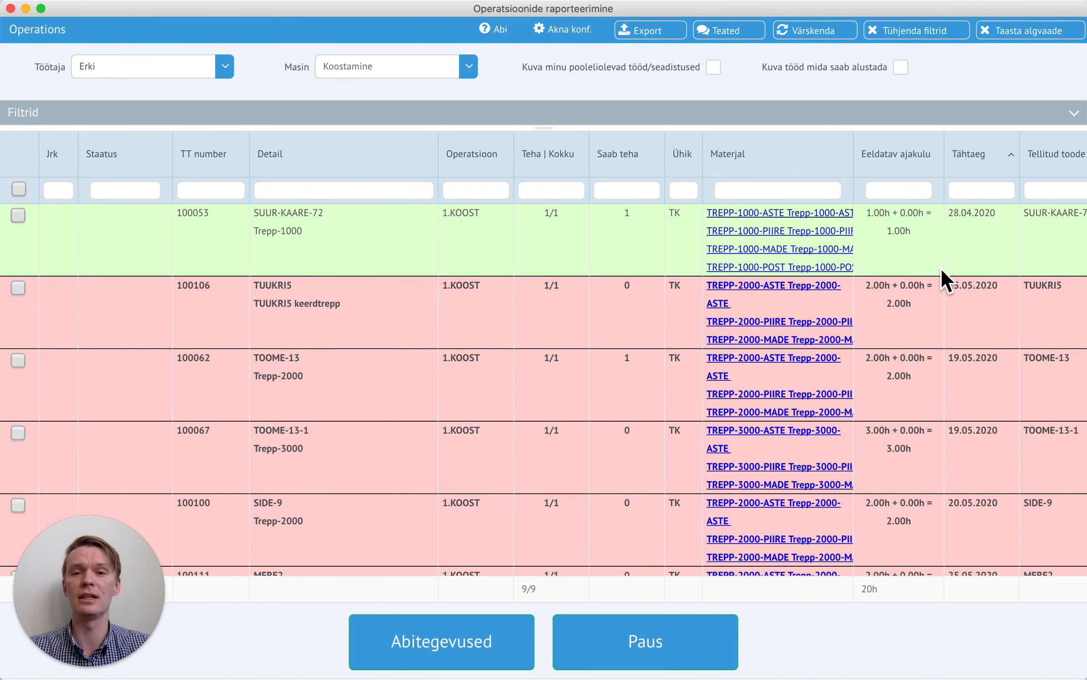
# Step: Start work on the 1.KOOST operation of SUUR-KAARE-72 (Trepp-1000), due 28.04.2020
pyautogui.hscroll(5, 941, 269)
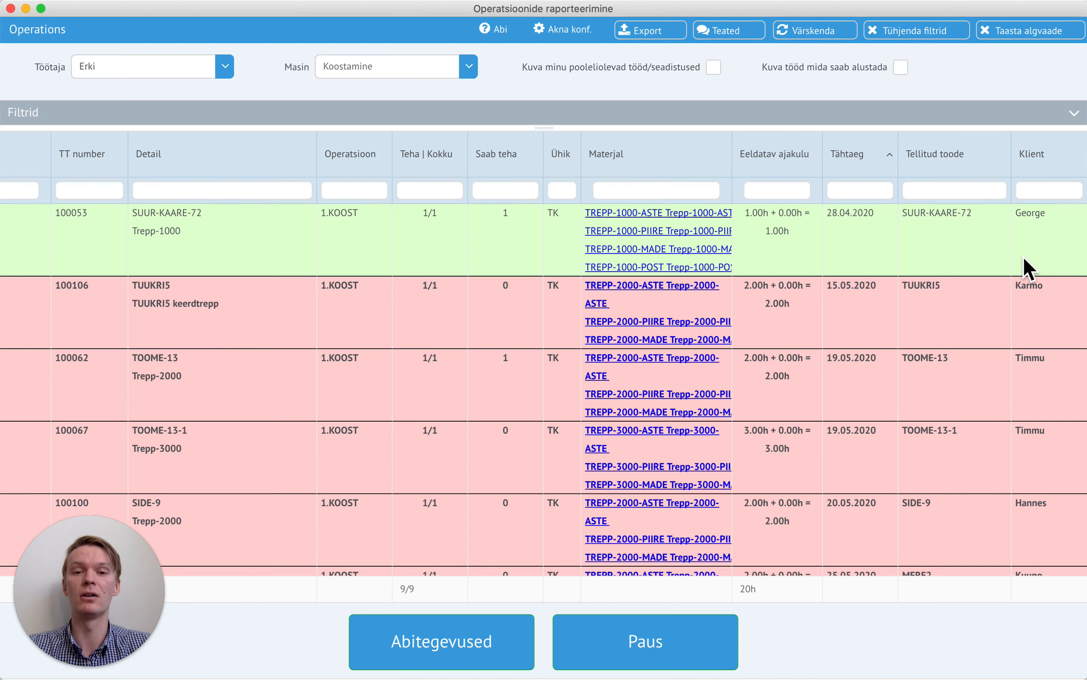
pyautogui.click(870, 224)
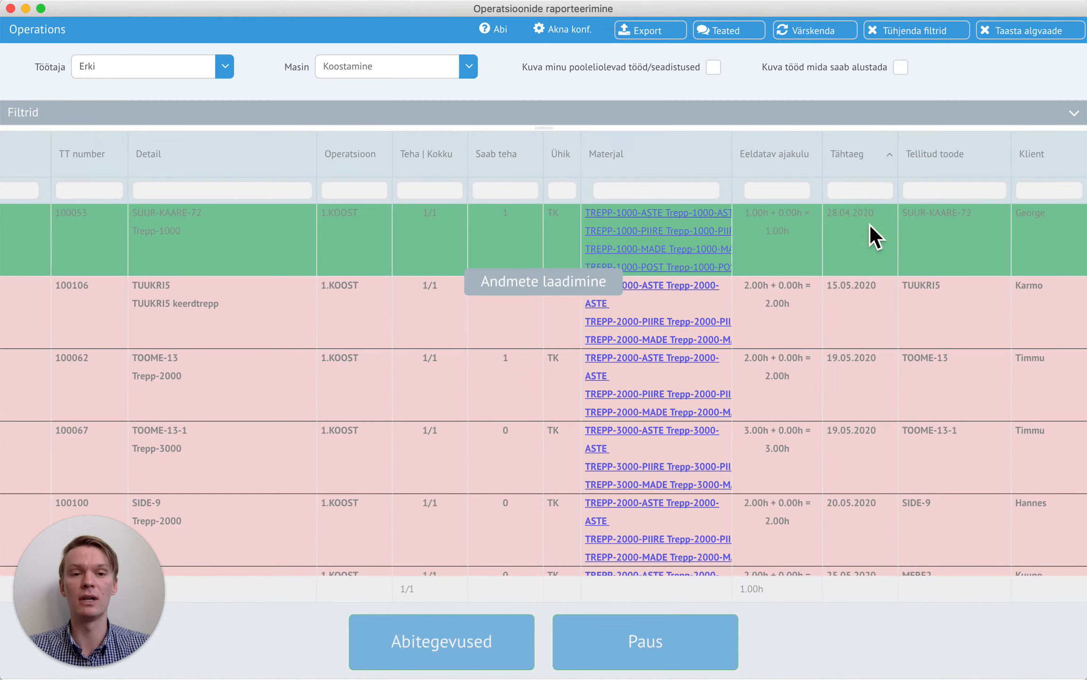
pyautogui.click(648, 652)
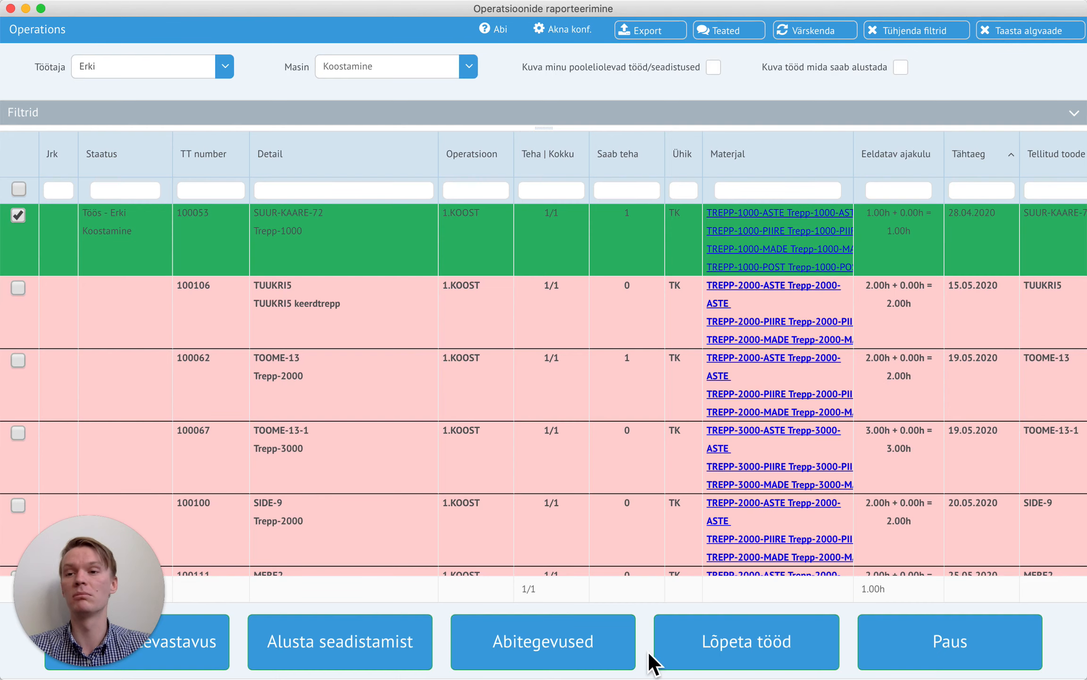
# Step: Close operation reporting, check the orders' progress in Tootmise ülevaade, and close the overview
pyautogui.click(12, 10)
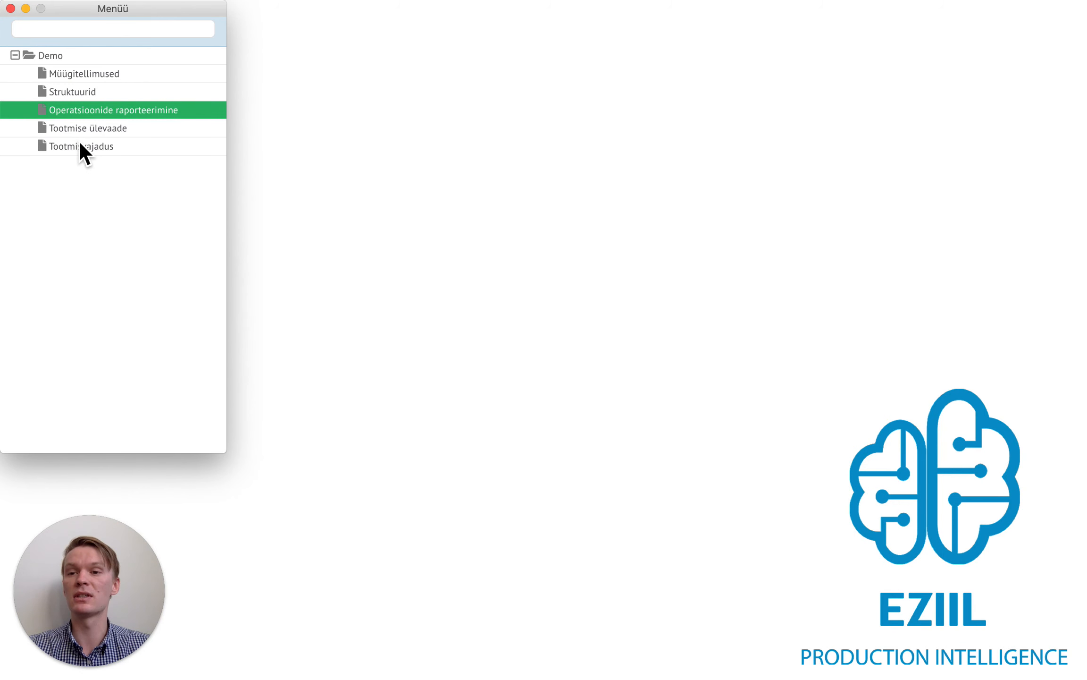
pyautogui.click(87, 129)
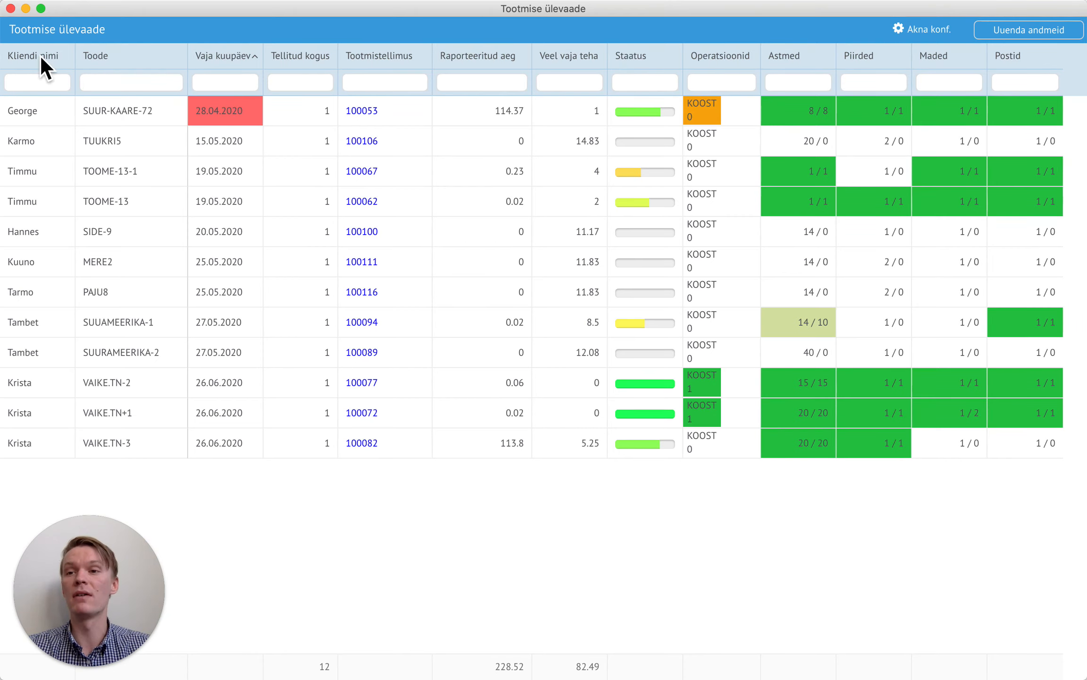
pyautogui.click(10, 9)
# Step: Reopen Operatsioonide raporteerimine and choose the same employee and the Koostamine machine to show the unfinished job
pyautogui.click(108, 111)
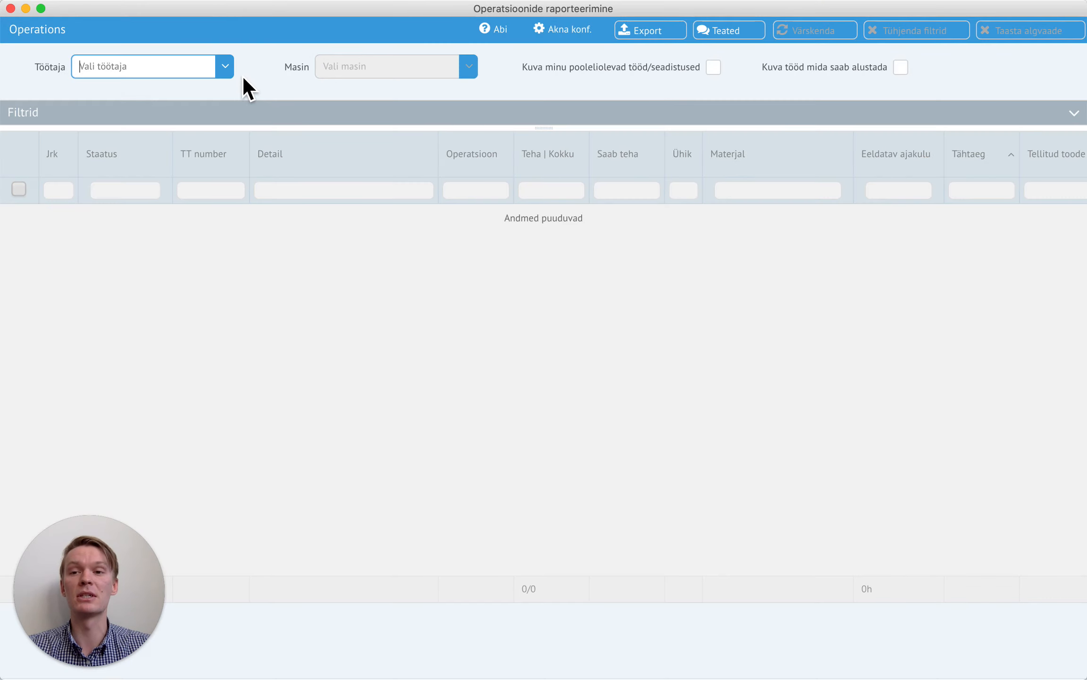
pyautogui.click(226, 69)
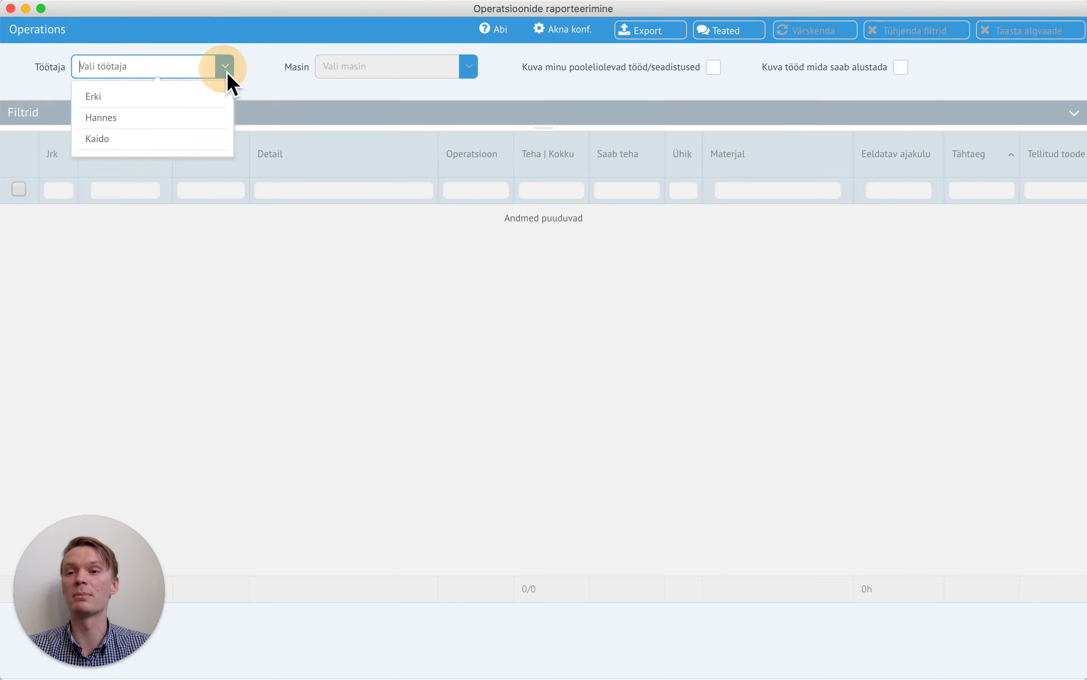
pyautogui.click(159, 99)
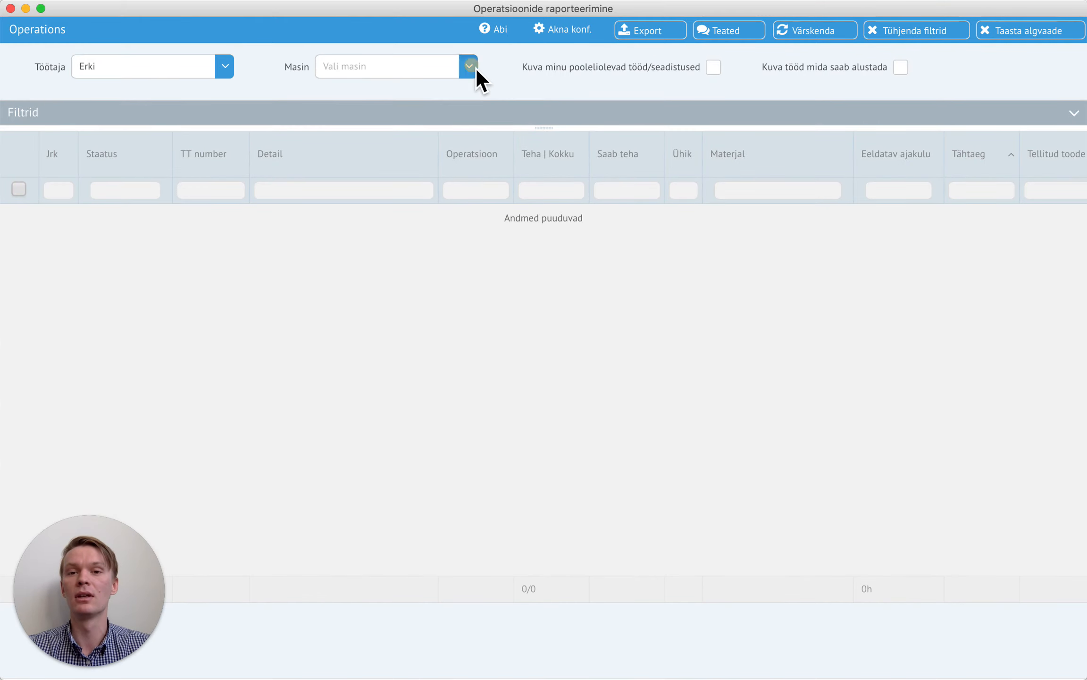
pyautogui.click(470, 67)
pyautogui.click(378, 115)
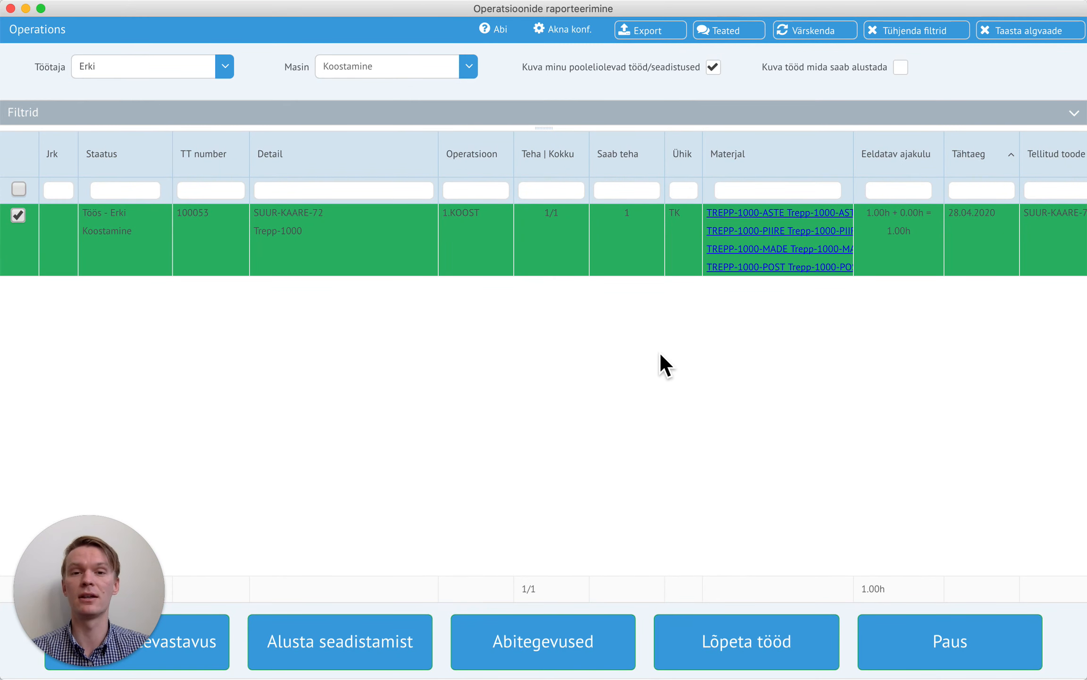
# Step: Finish the SUUR-KAARE-72 assembly job and report its quantity of 1 along with the listed materials
pyautogui.click(727, 651)
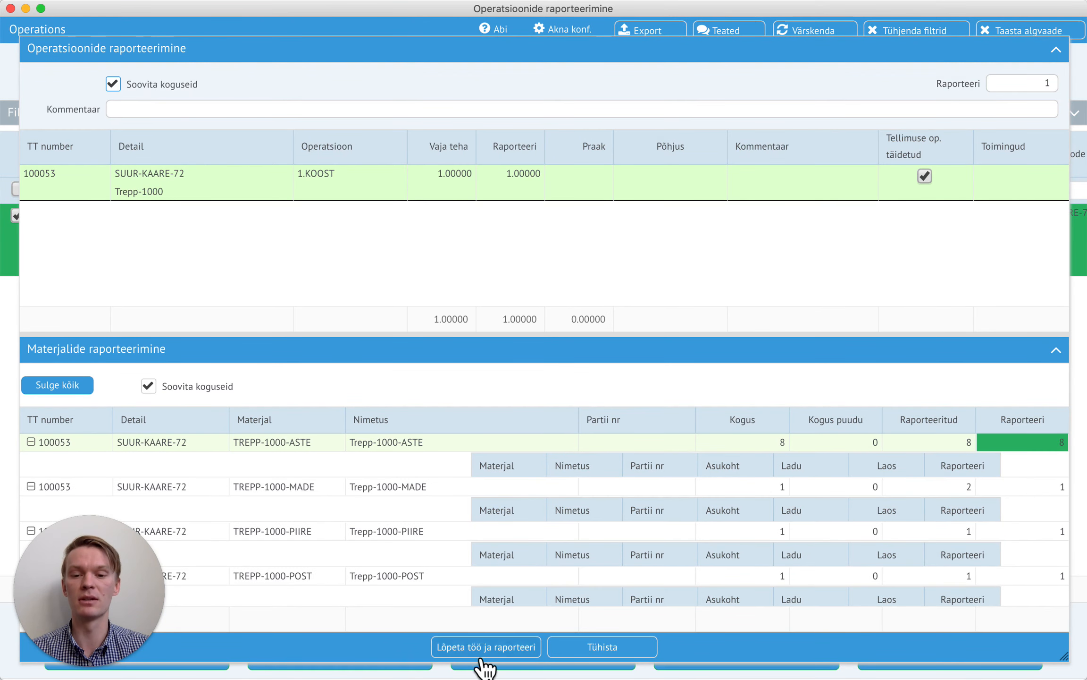
pyautogui.click(479, 653)
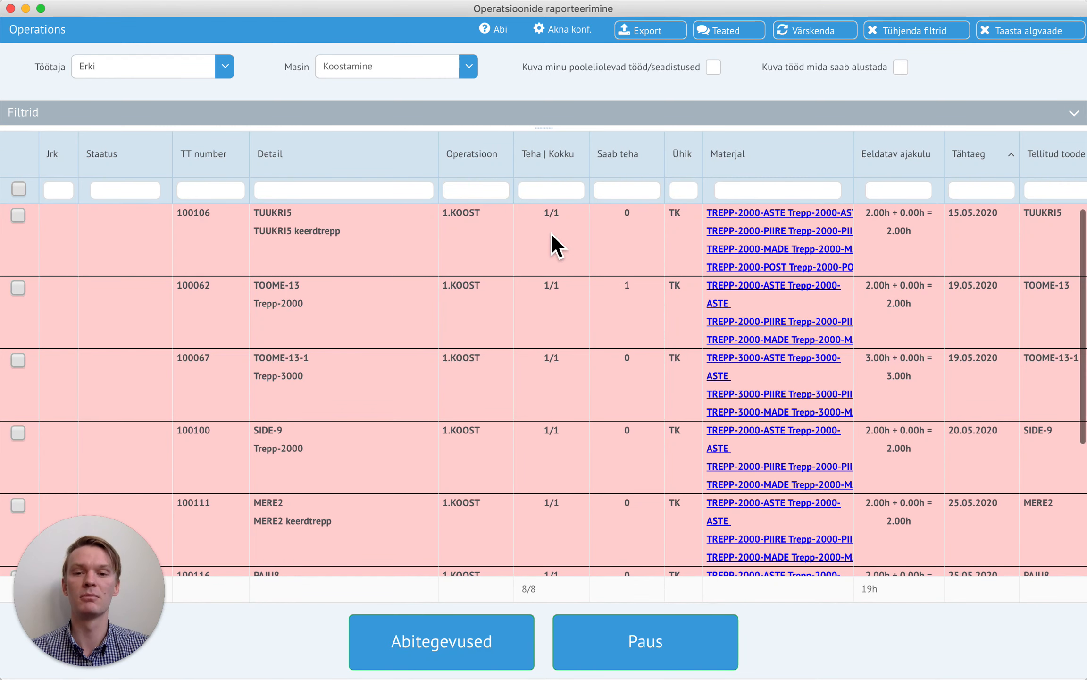
pyautogui.scroll(-5, 552, 234)
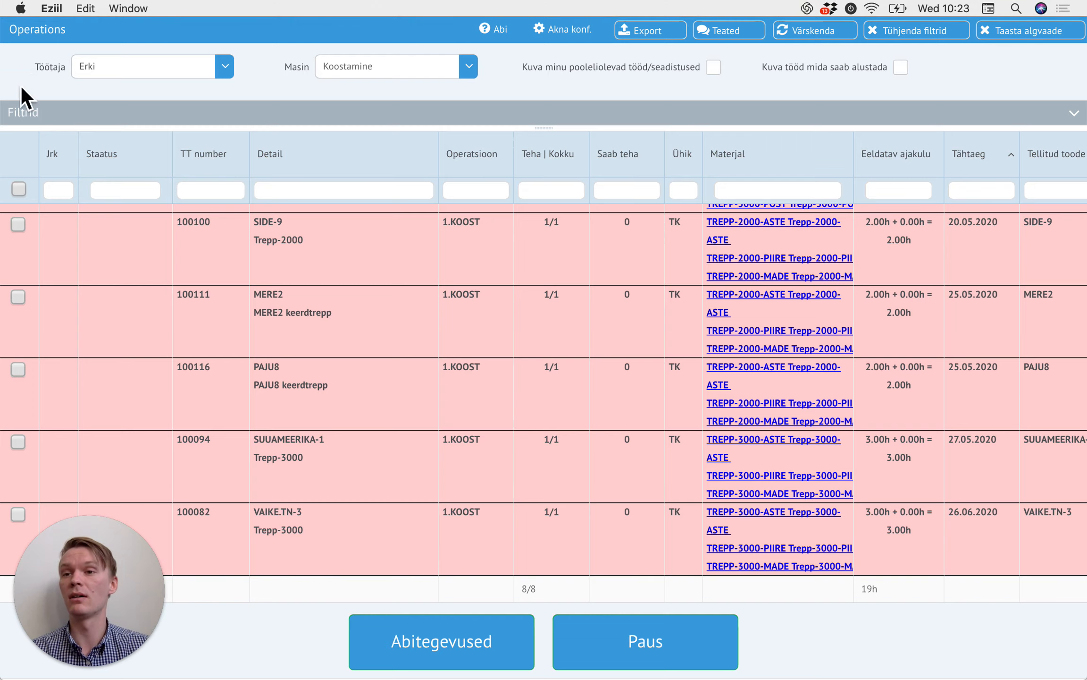
# Step: Close operation reporting and open Tootmise ülevaade to check production progress
pyautogui.click(10, 9)
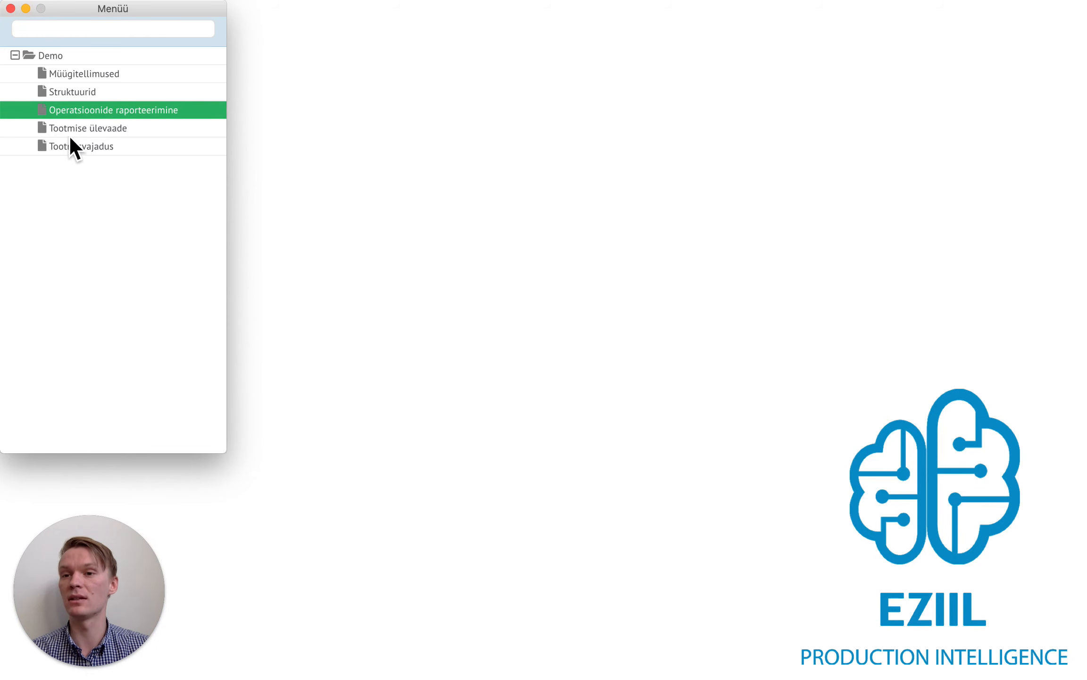
pyautogui.doubleClick(83, 131)
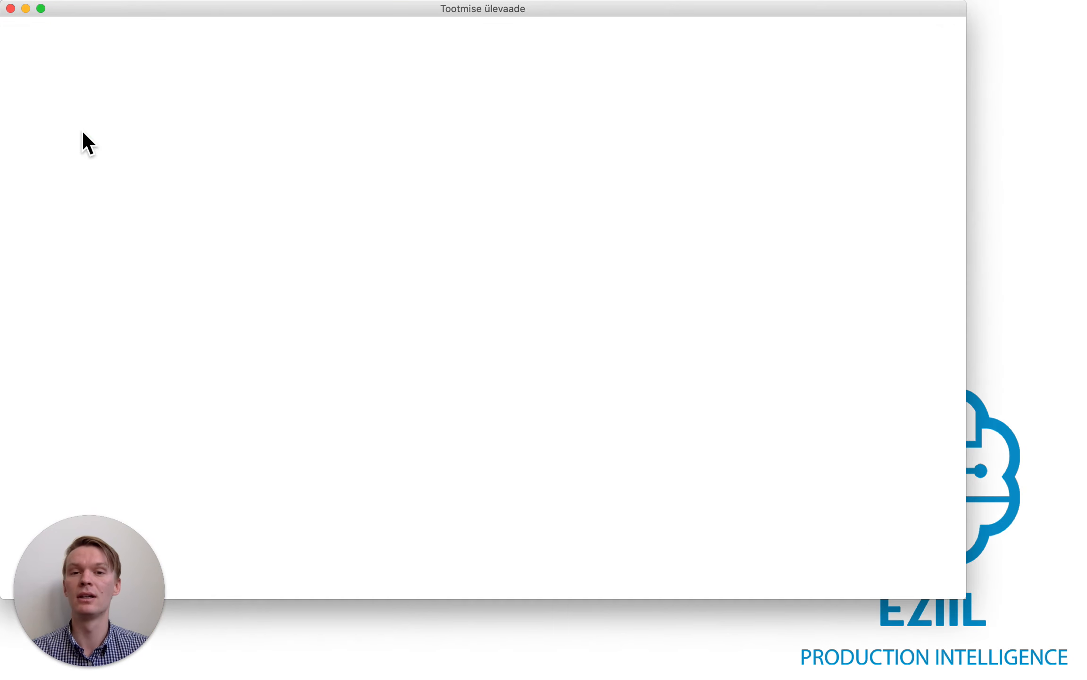